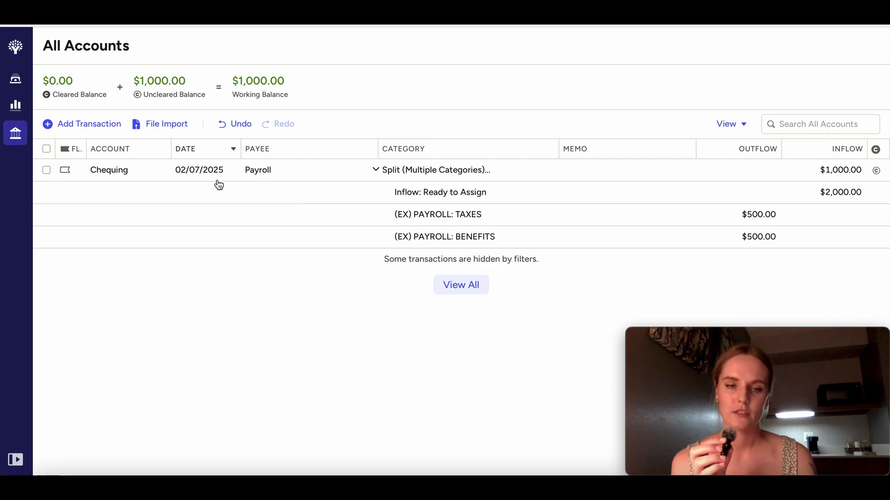
Open the Chequing payroll transaction for editing and examine its payee, split category and total inflow
left_click(292, 172)
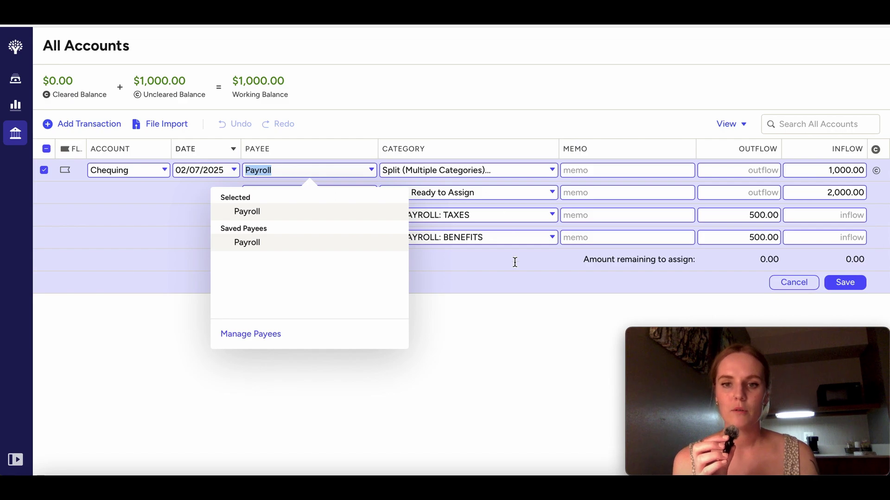
key("Escape")
left_click(536, 175)
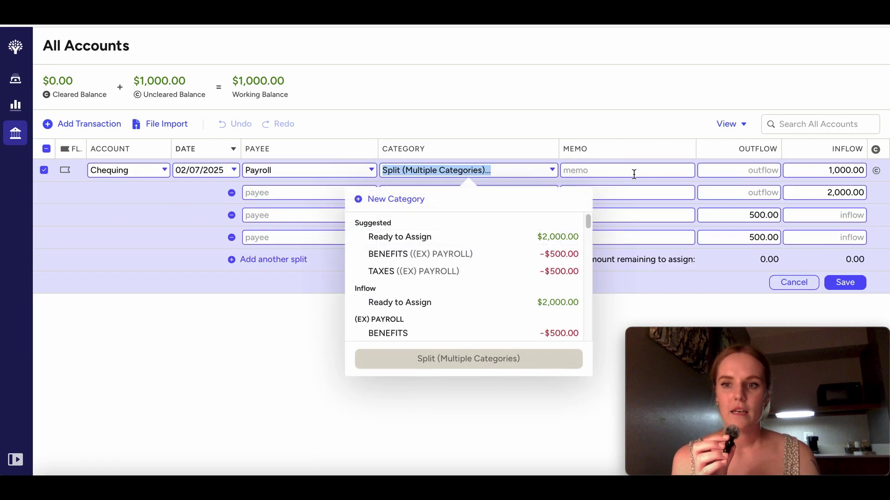
left_click(816, 169)
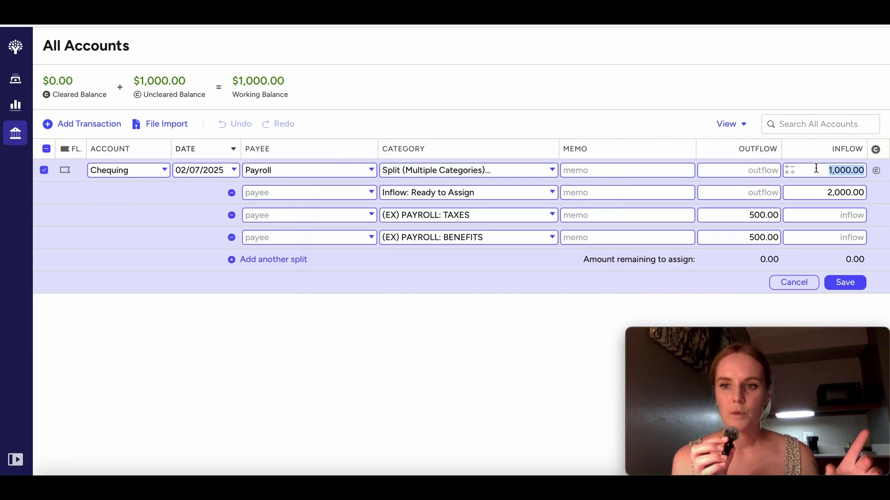
left_click(816, 169)
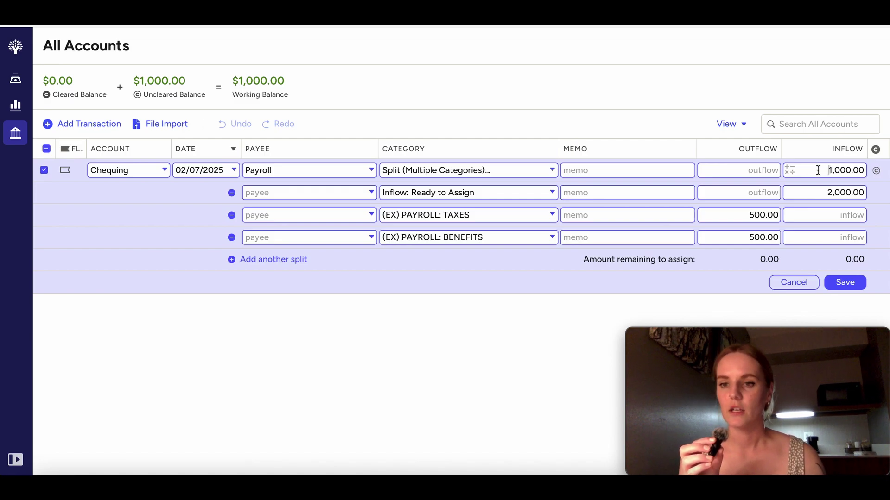
left_click_drag(818, 170, 874, 173)
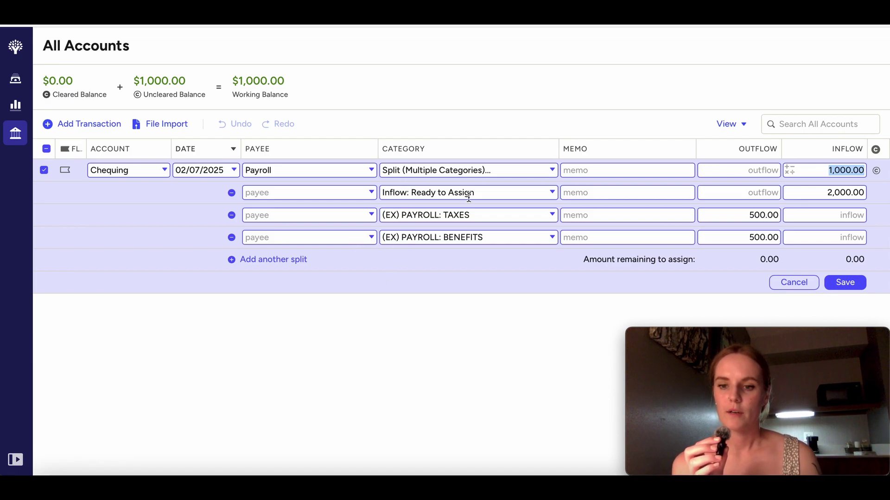
Review the Ready to Assign inflow and the TAXES and BENEFITS outflows of the payroll split, and save the transaction
left_click(810, 193)
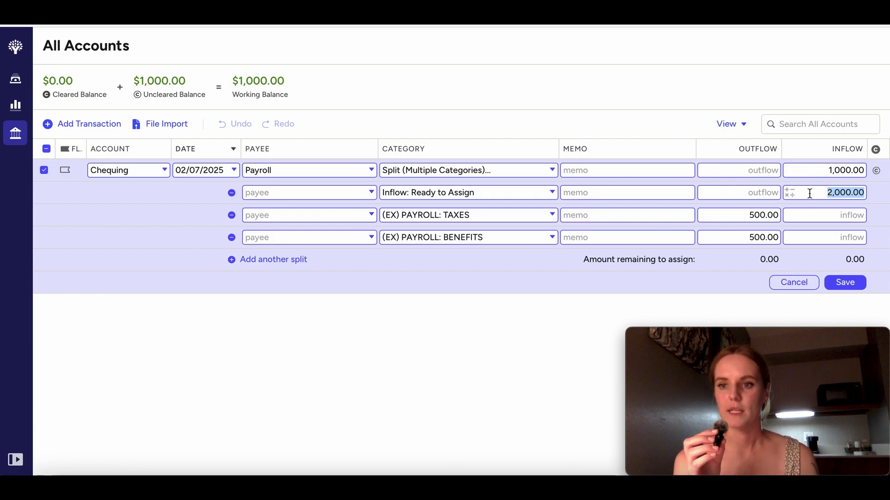
left_click(809, 194)
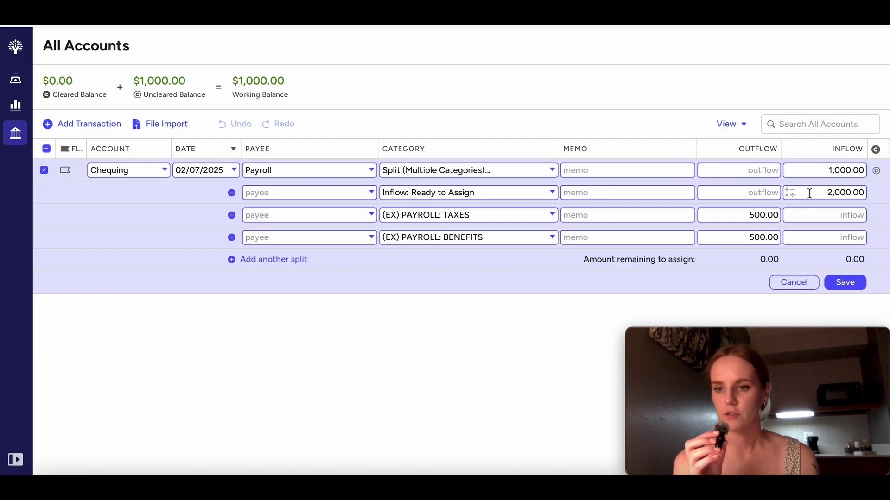
left_click(813, 172)
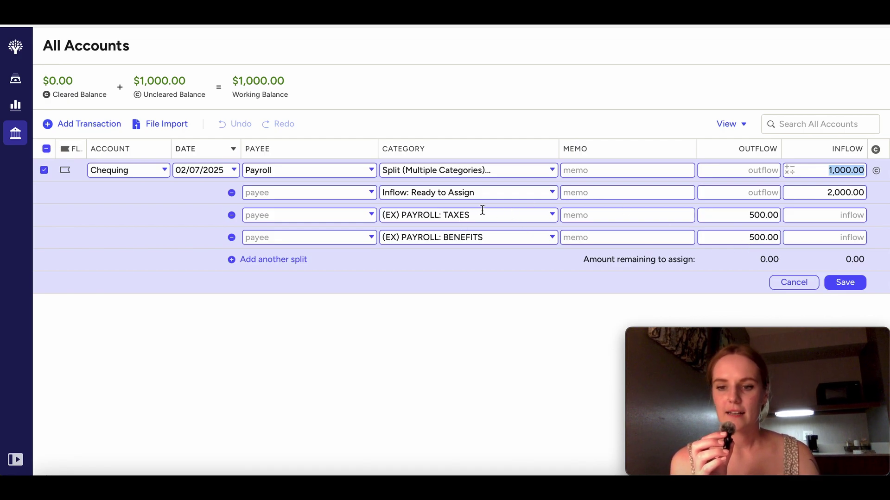
left_click(736, 216)
left_click(737, 238)
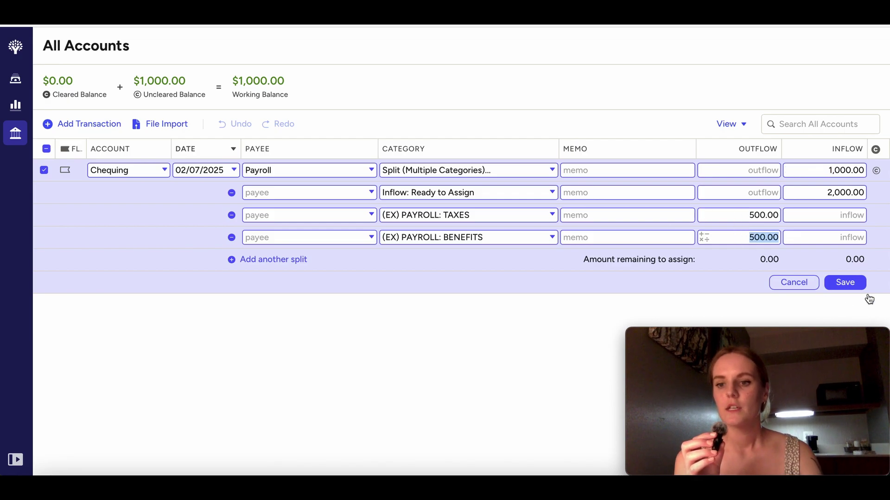
left_click(853, 283)
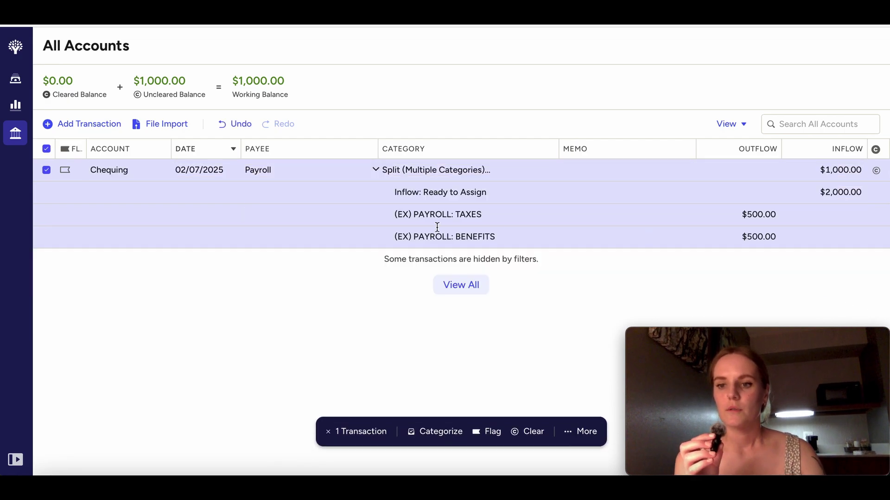
Open the July 2025 budget and select the BENEFITS and TAXES categories in the (EX) PAYROLL group
left_click(15, 84)
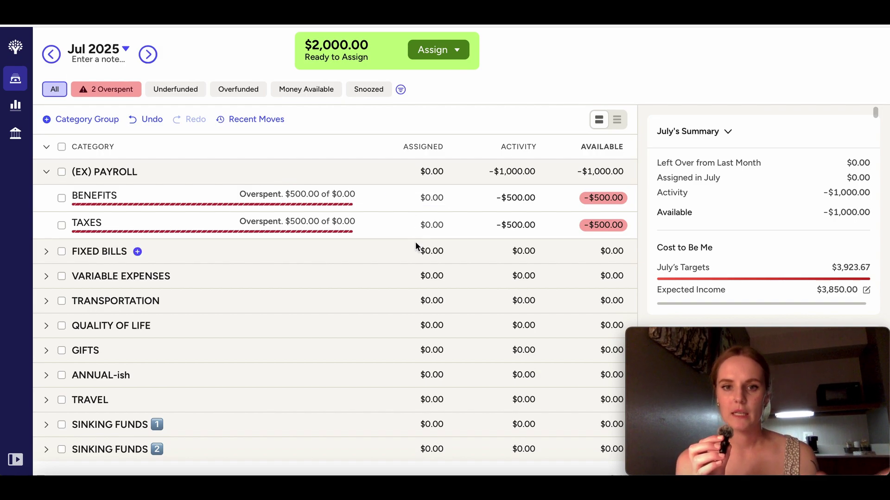
left_click(430, 223)
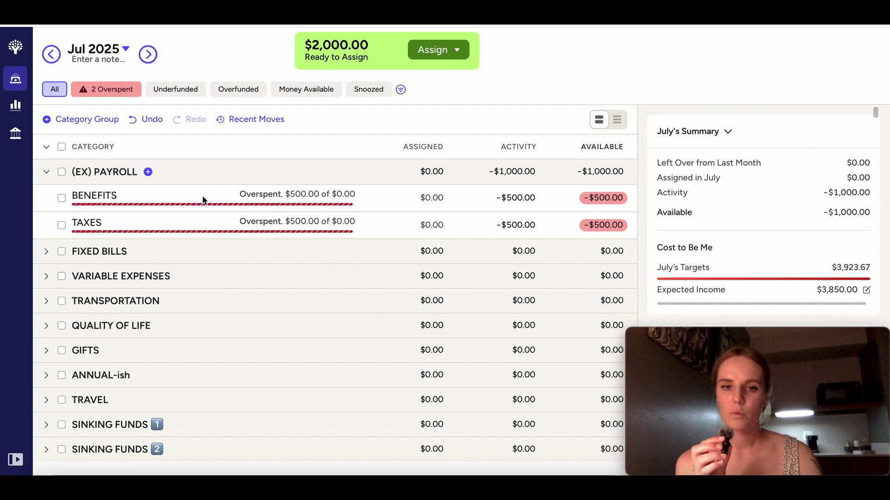
left_click(62, 204)
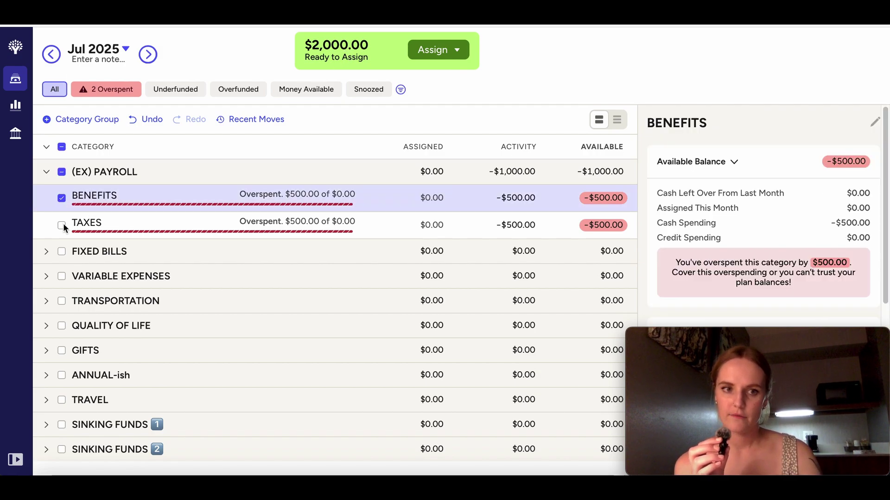
left_click(61, 225)
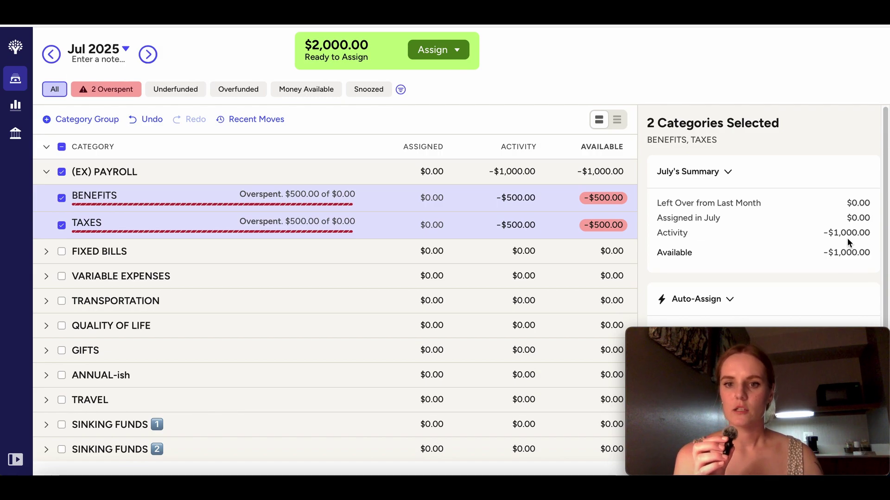
mouse_move(796, 249)
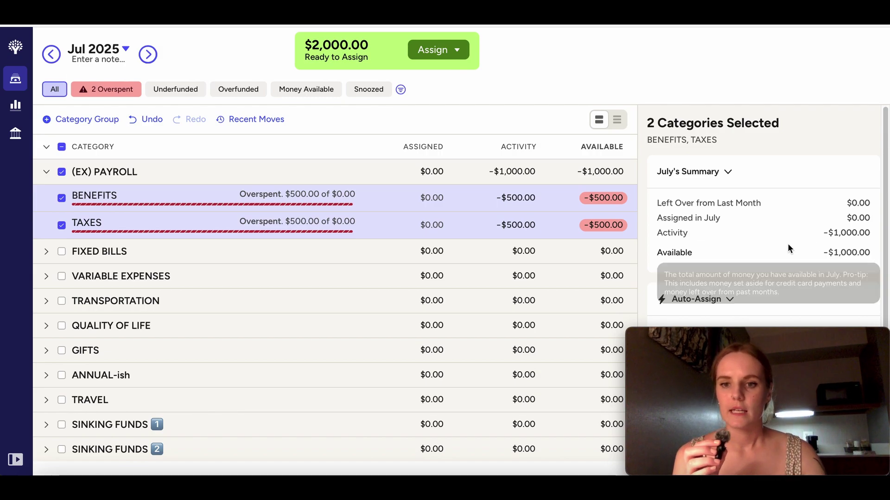
scroll(789, 249, "down", 2)
left_click_drag(779, 340, 511, 318)
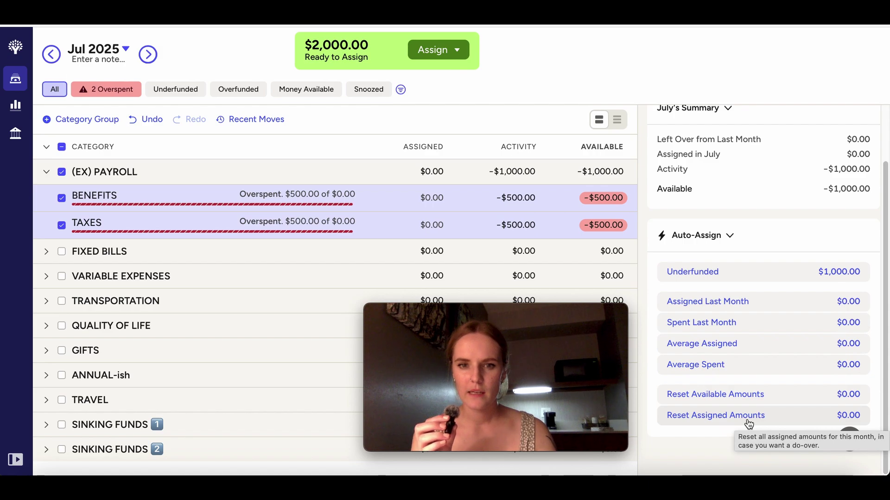
Auto-assign the underfunded amount to BENEFITS and TAXES, and undo that assignment
left_click(419, 195)
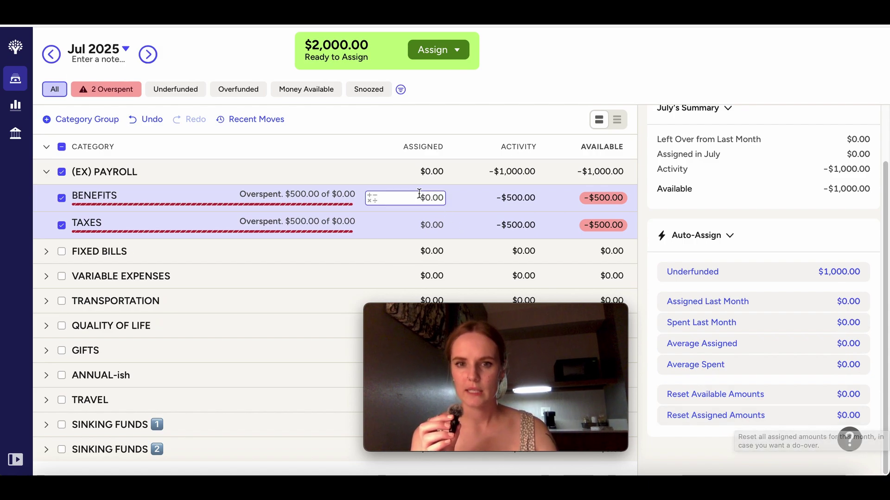
key("Return")
key("Escape")
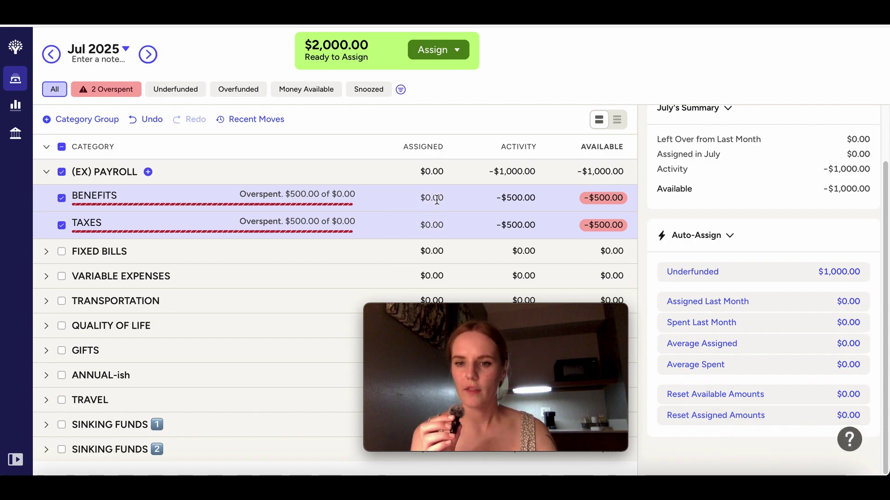
left_click(739, 273)
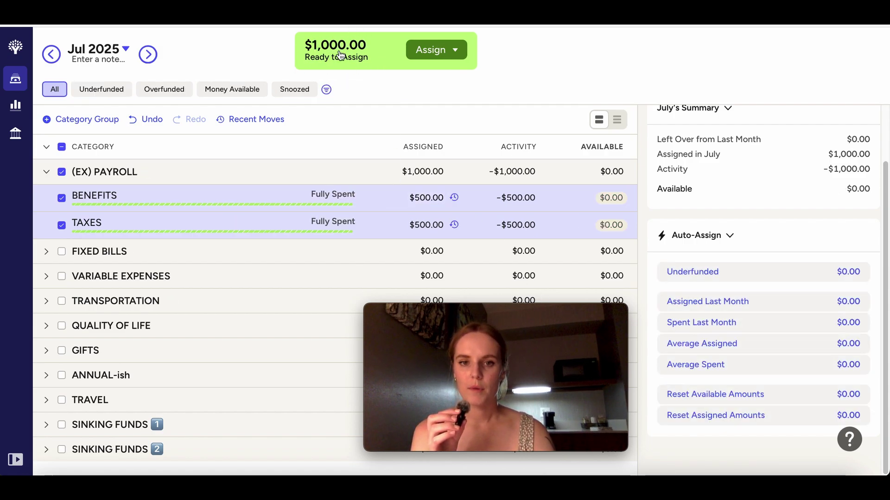
left_click(146, 119)
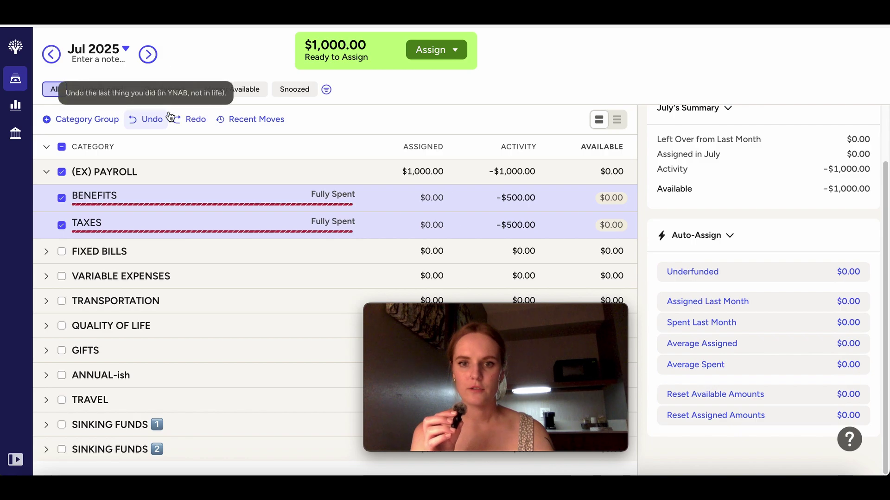
Cover BENEFITS and TAXES by resetting their available amounts, and clear the category selection
left_click(685, 395)
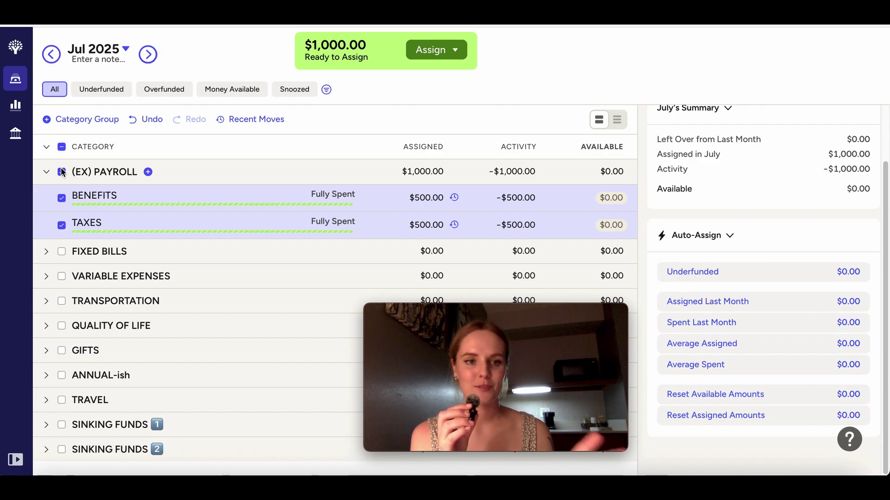
left_click(60, 147)
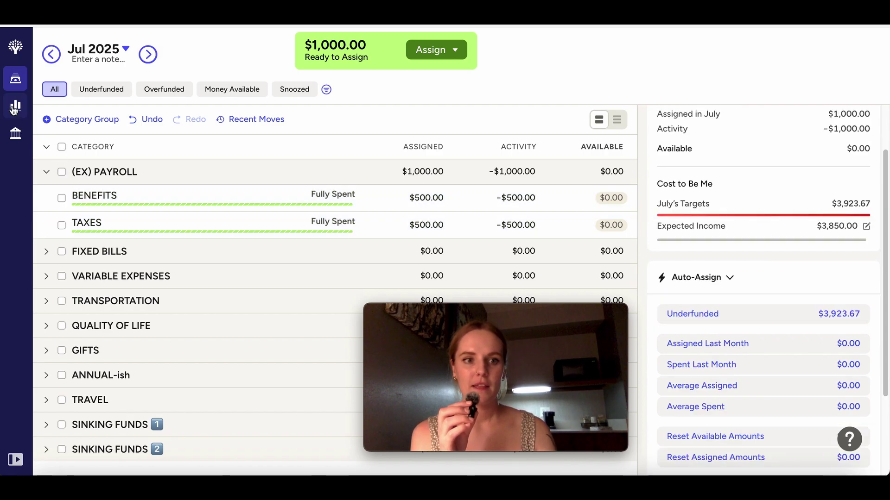
Open the Spending Breakdown report for July 2025 and examine the chart and category spending for payroll deductions
left_click(15, 105)
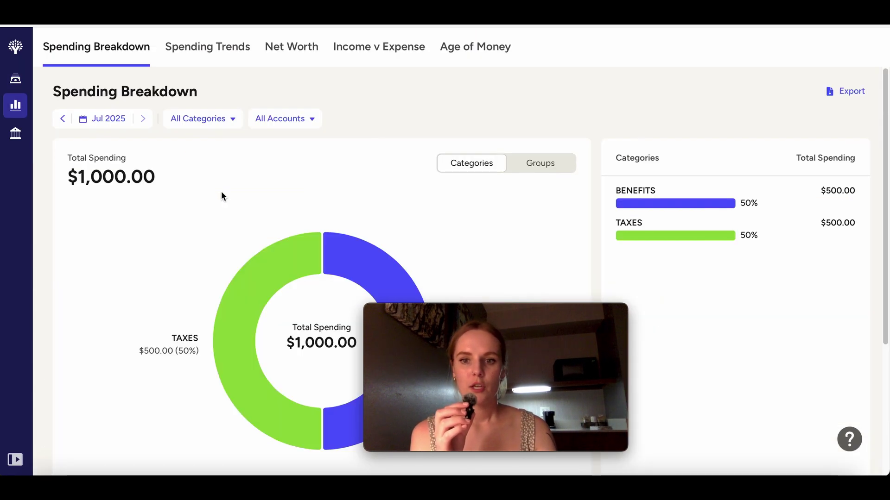
scroll(221, 195, "down", 3)
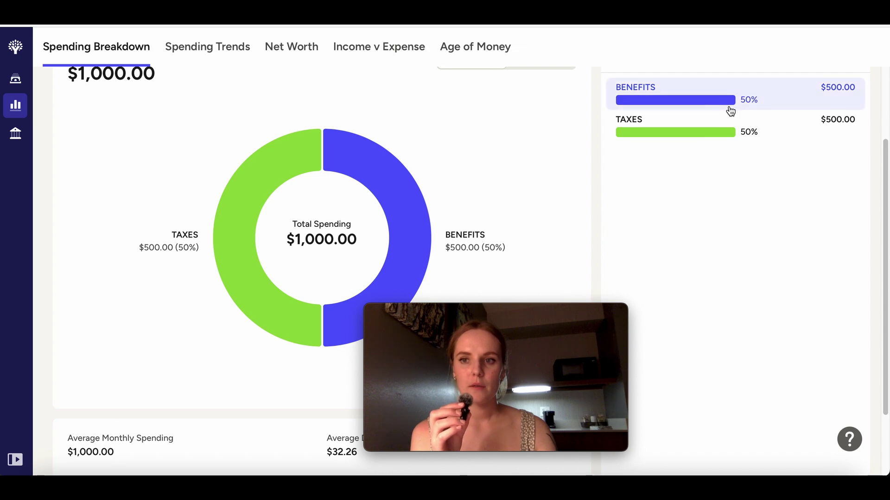
scroll(700, 204, "up", 2)
scroll(705, 204, "up", 3)
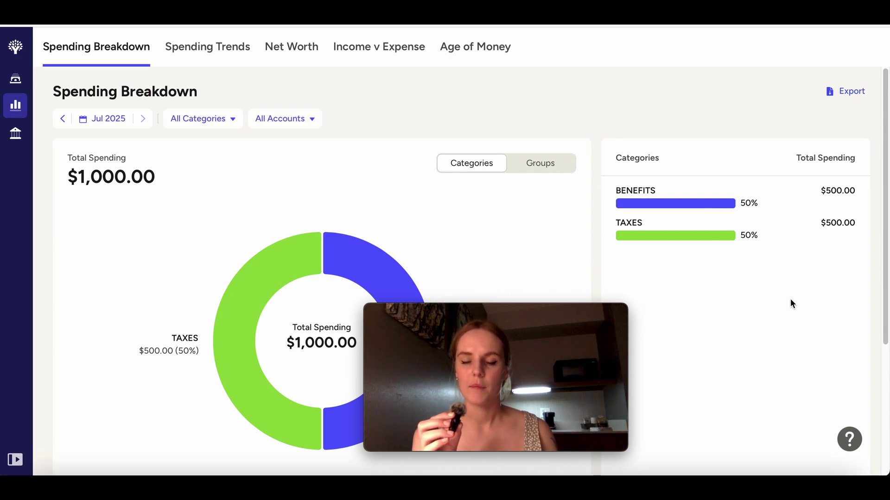
In the July 2025 budget, reset the available amounts of all PAYROLL DEDUCTIONS categories, and clear the selection
left_click(12, 86)
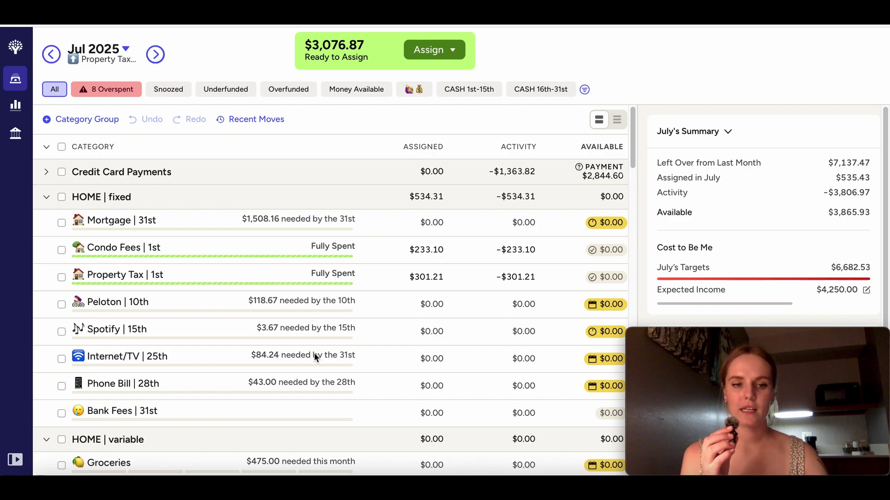
scroll(314, 357, "down", 20)
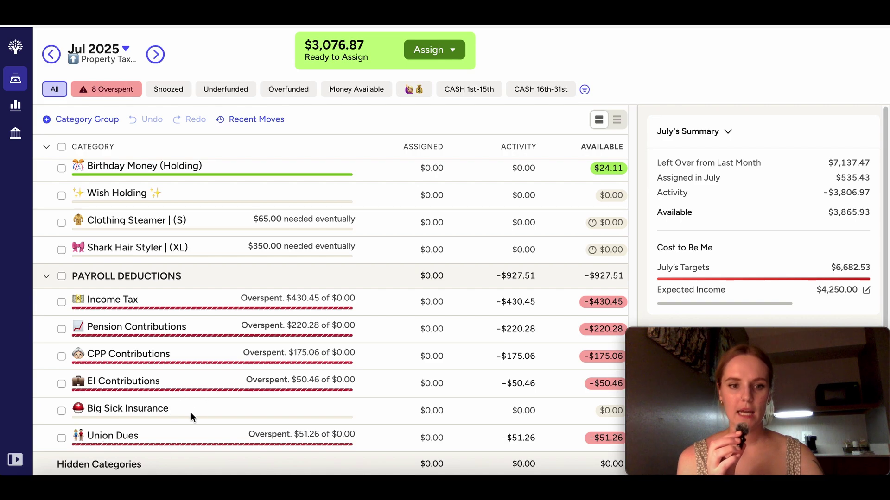
left_click(61, 276)
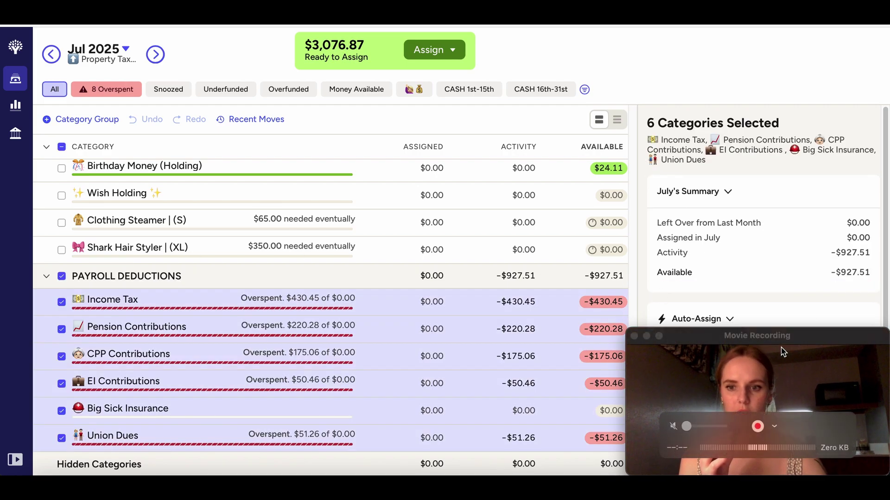
left_click_drag(783, 338, 783, 190)
scroll(755, 341, "down", 1)
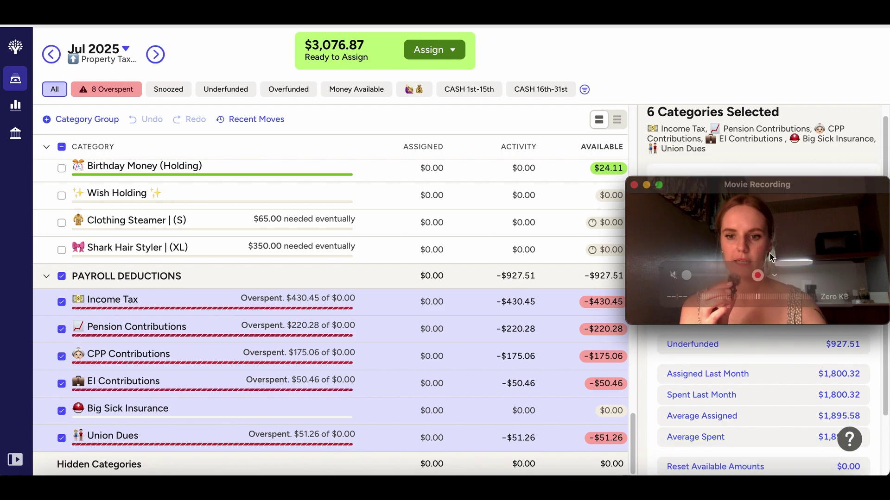
scroll(748, 407, "down", 3)
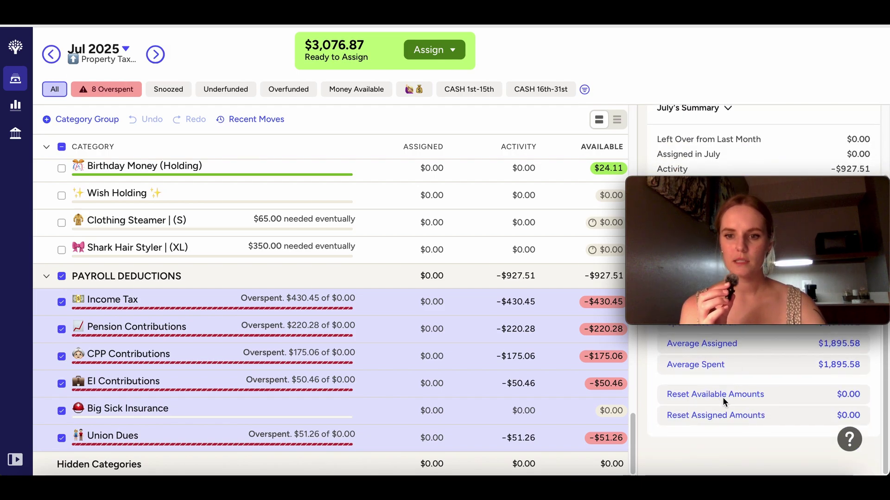
left_click(742, 396)
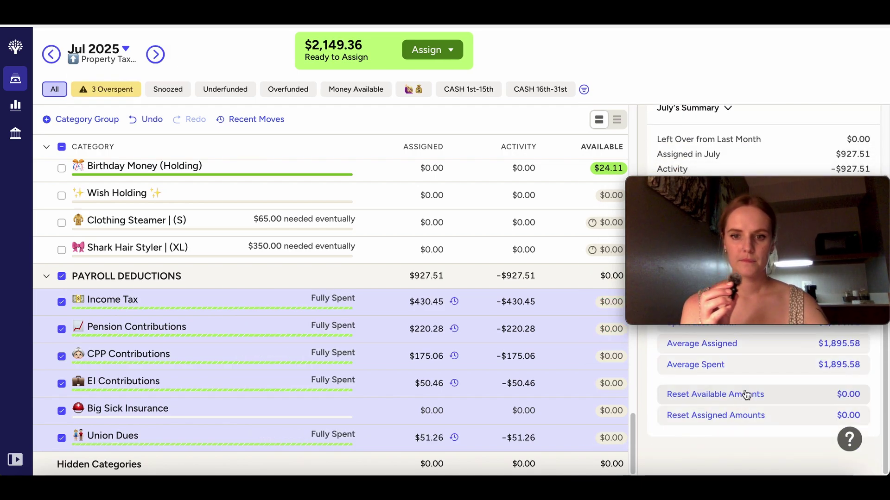
left_click(61, 278)
left_click_drag(795, 193, 796, 341)
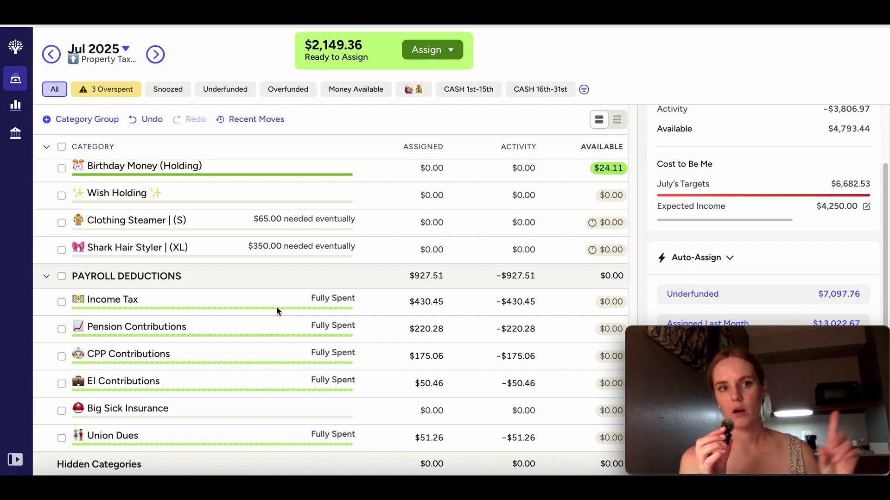
Filter the July 2025 budget to show only the overspent categories
scroll(182, 292, "up", 10)
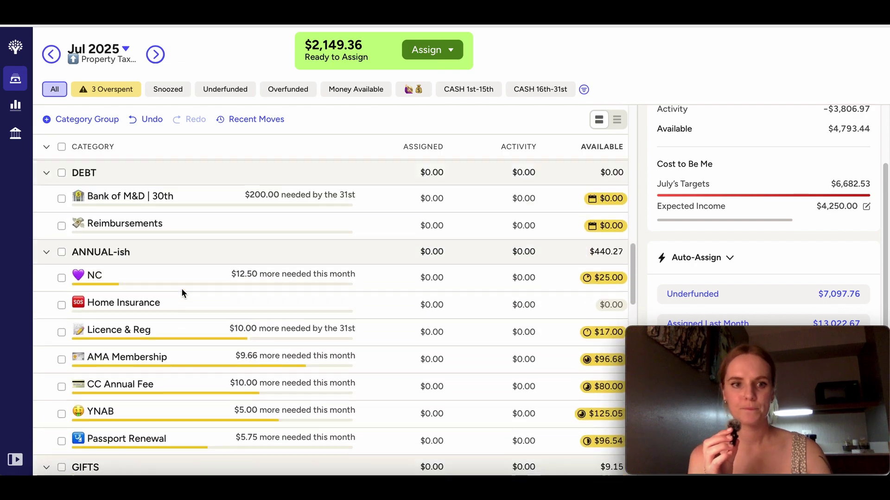
scroll(181, 292, "up", 10)
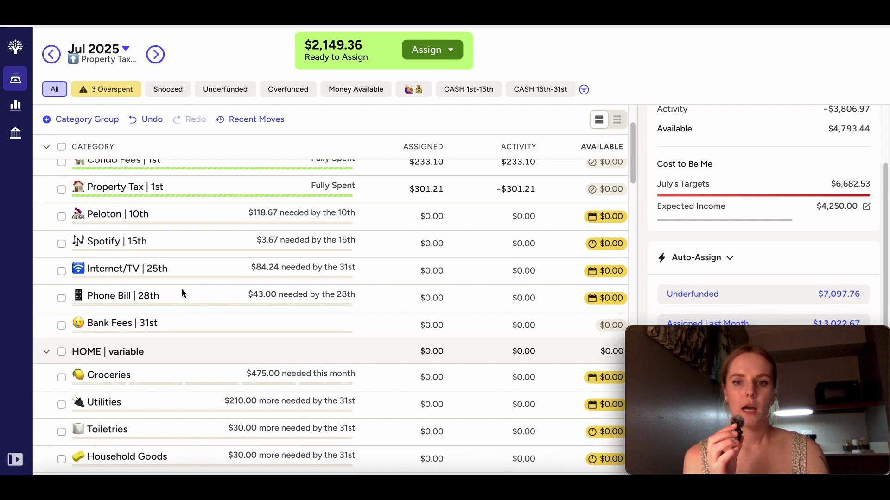
left_click(107, 89)
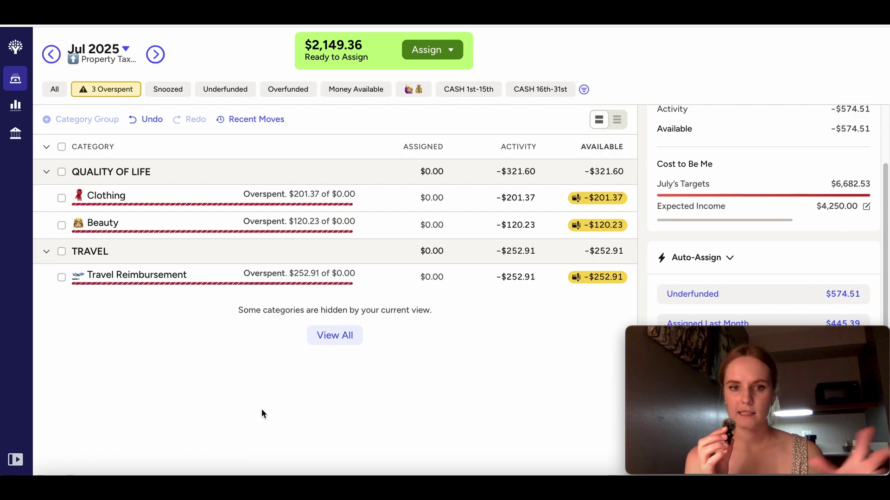
Remove the overspent filter to show all categories of the July 2025 budget
left_click(404, 277)
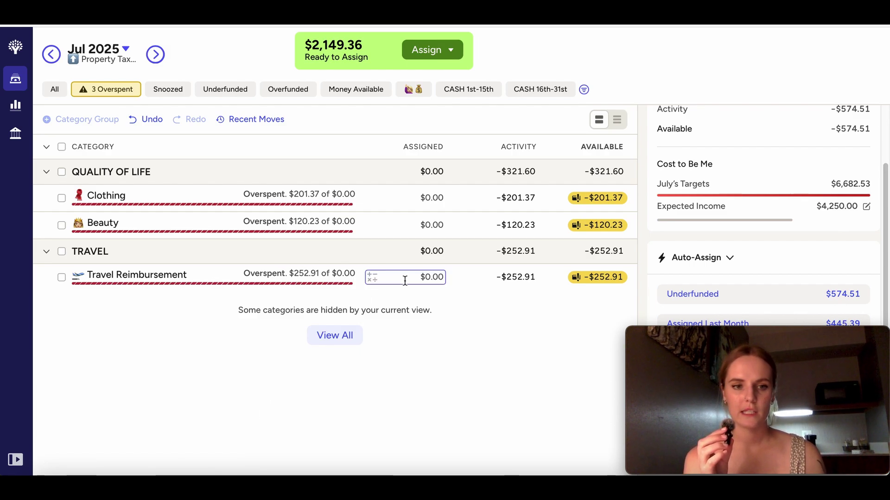
left_click(596, 260)
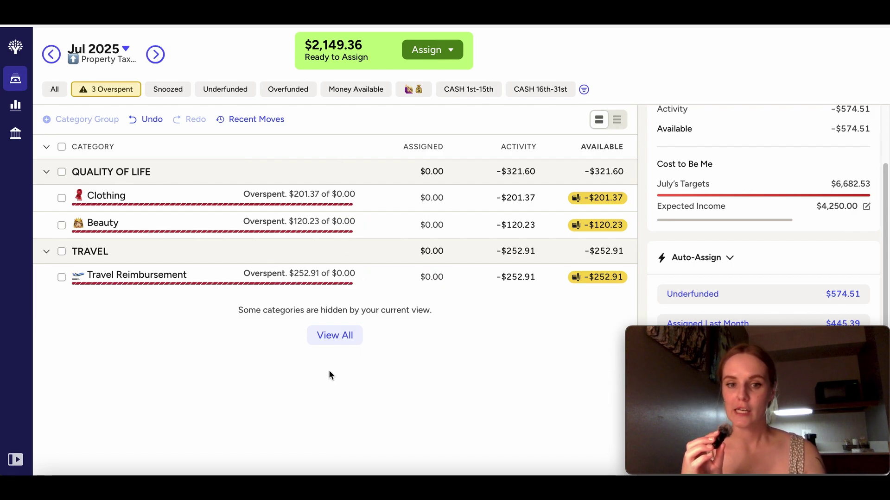
left_click(334, 336)
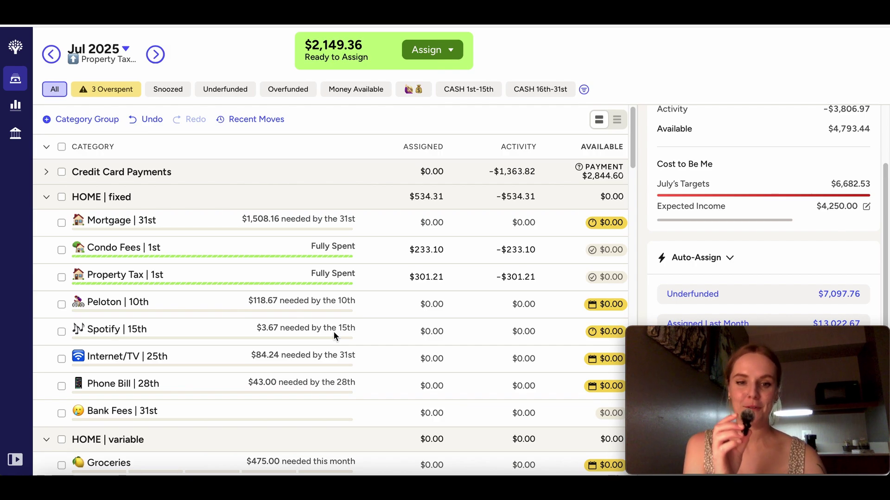
Assign half of 1008.16 to the Mortgage category by entering 1008.16/2, and clear the selection
scroll(334, 335, "down", 1)
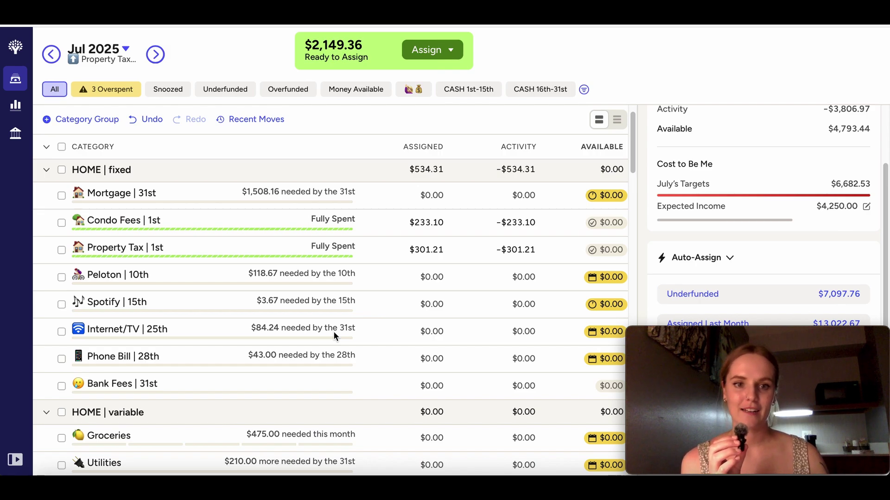
left_click(426, 197)
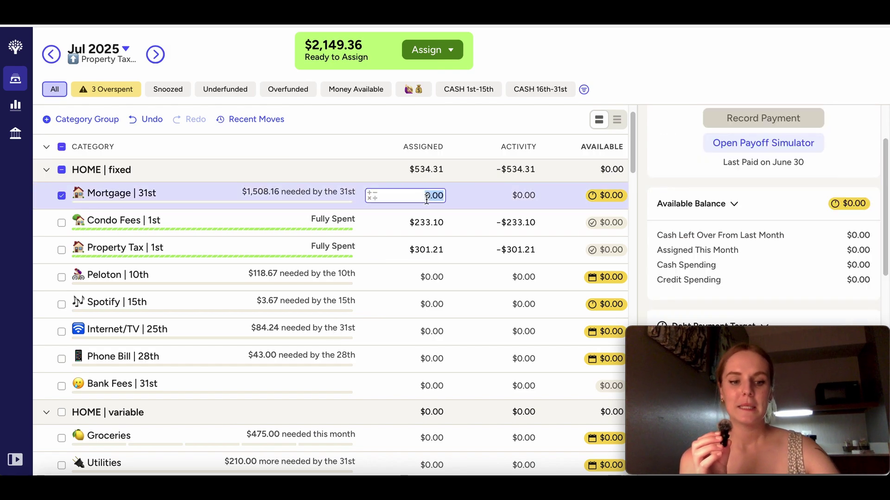
type("1")
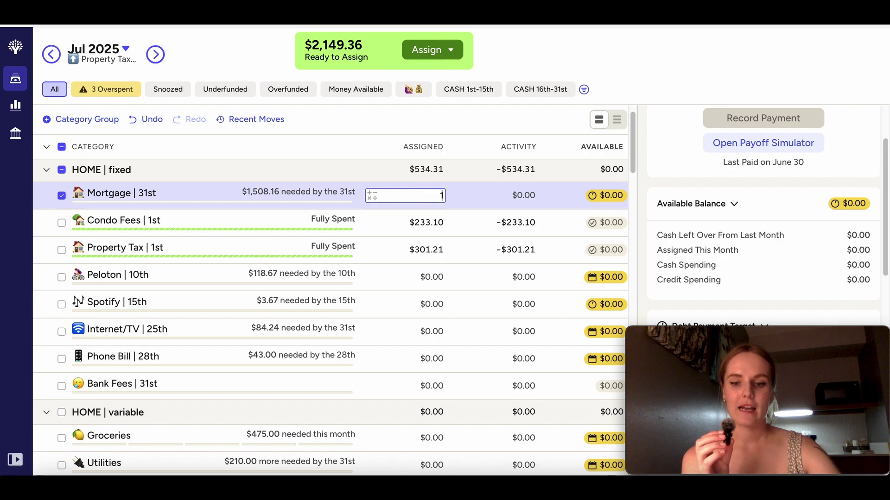
scroll(760, 223, "down", 2)
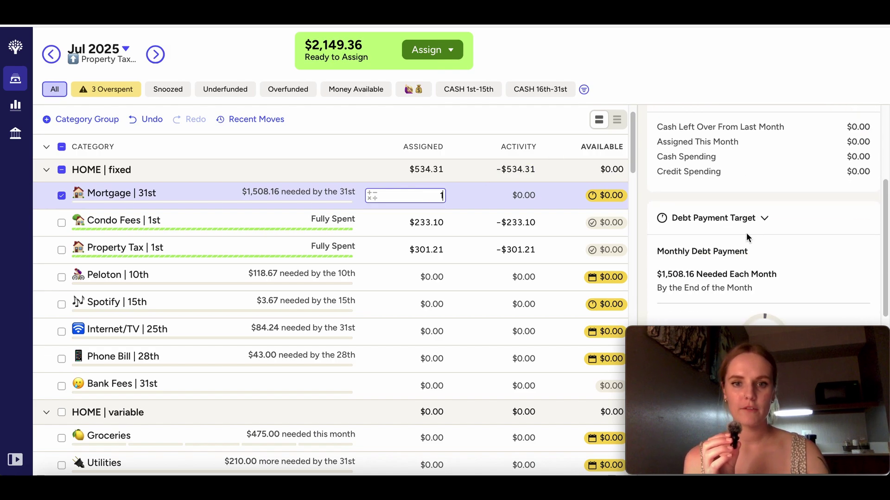
key("BackSpace")
scroll(748, 238, "down", 5)
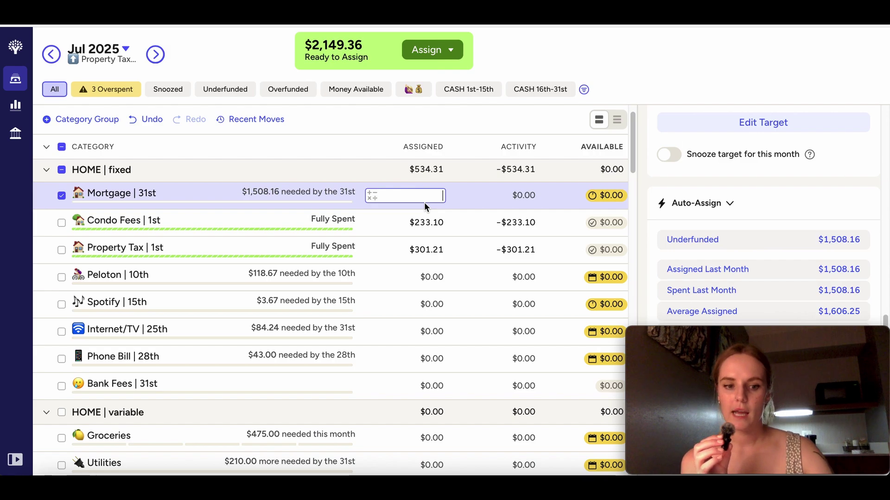
type("1008")
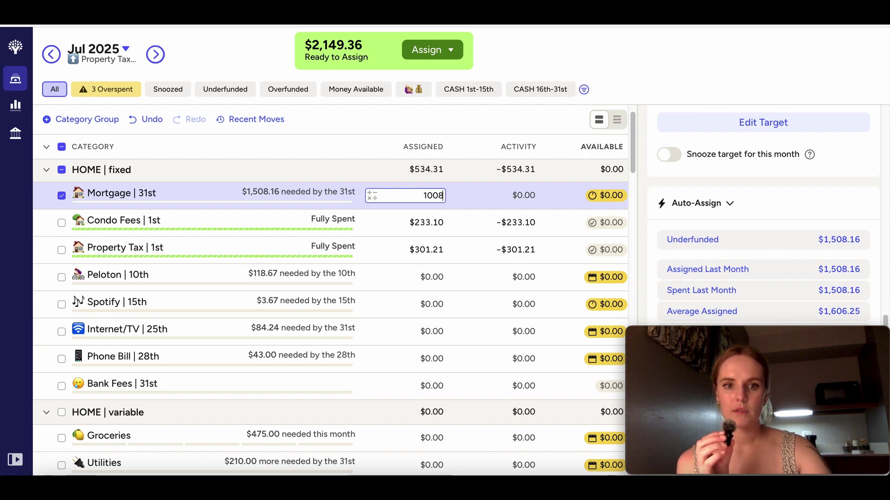
type(".16")
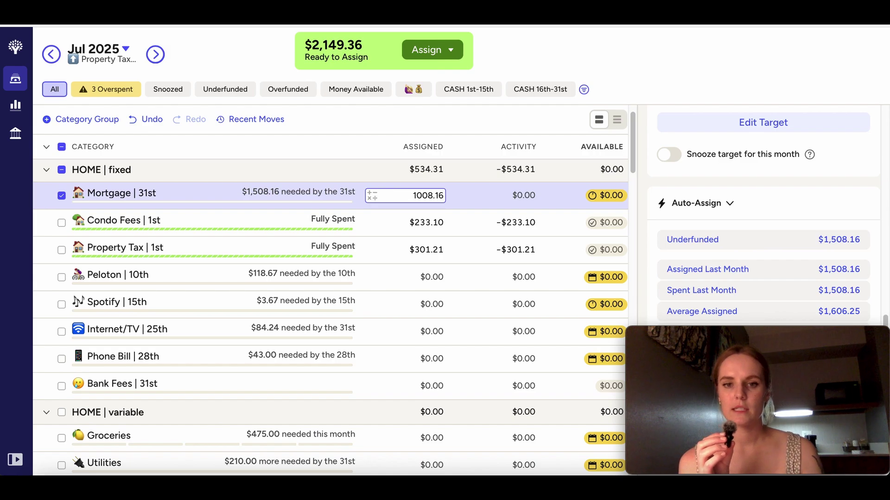
type("/")
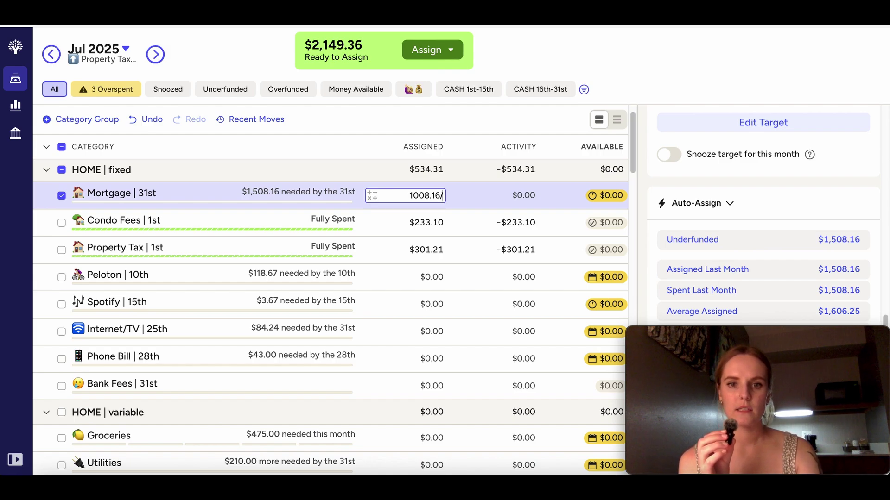
type("2")
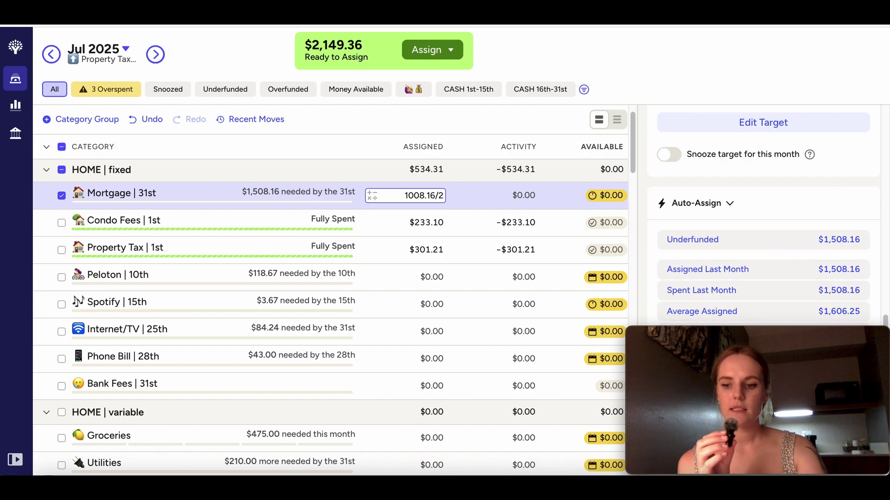
key("Return")
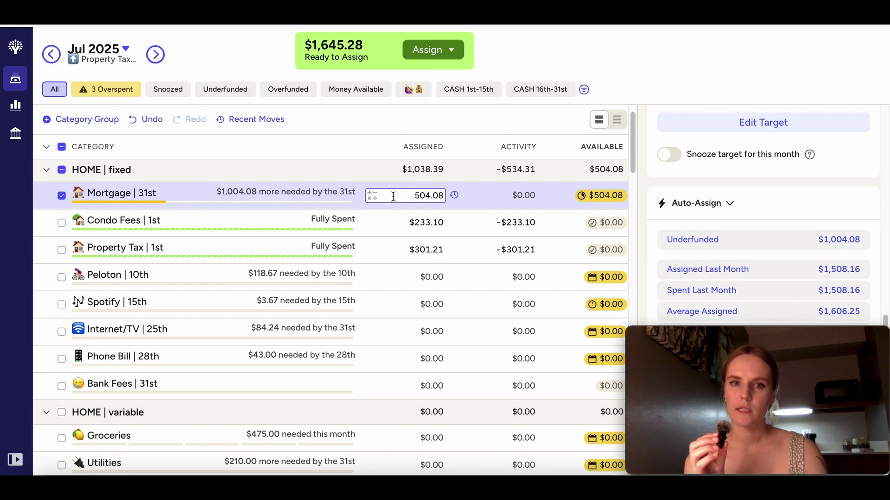
left_click(62, 200)
Assign $118.67 to the Peloton category, and clear the selection
scroll(418, 258, "down", 1)
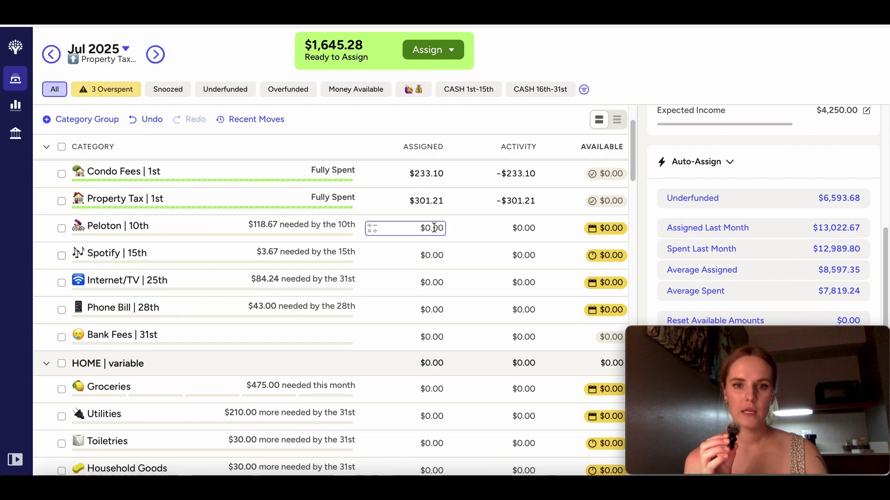
left_click(433, 228)
type("118")
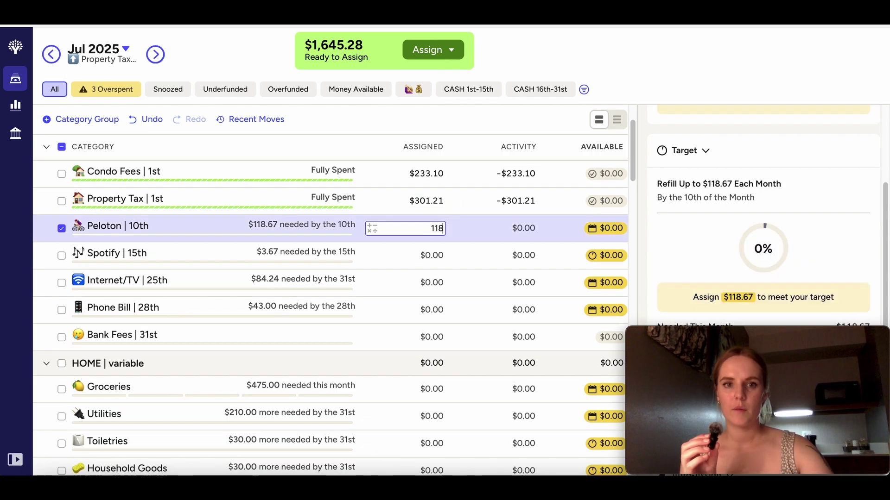
type(".")
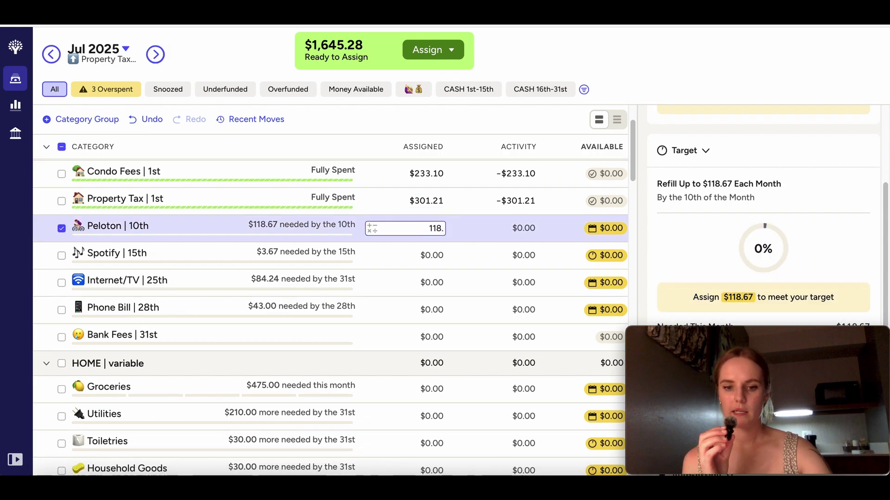
type("67")
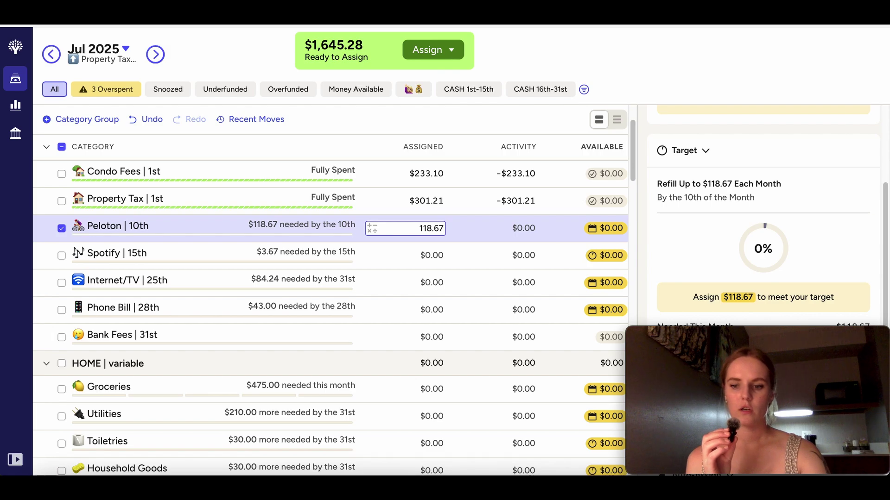
key("Return")
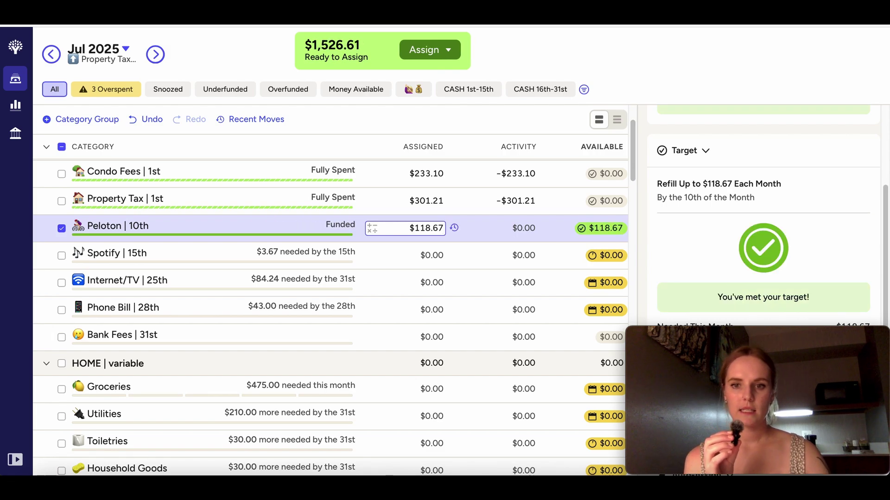
key("Up")
key("Escape")
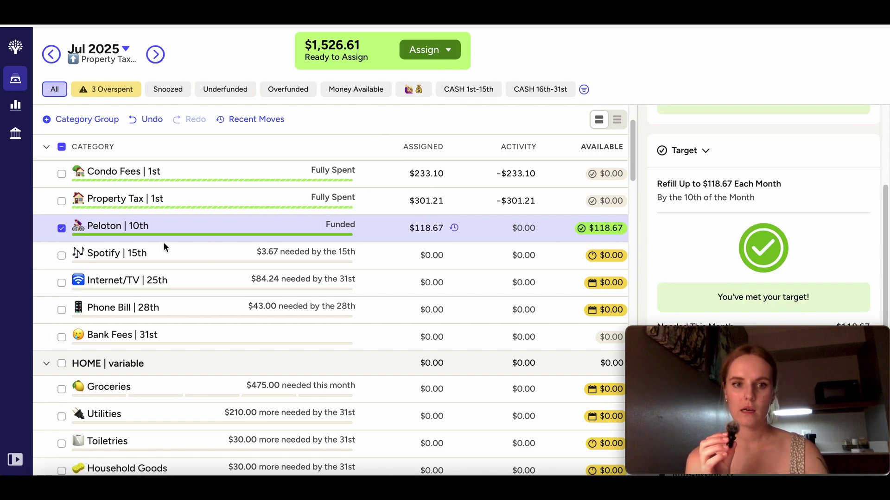
left_click(61, 228)
left_click(226, 260)
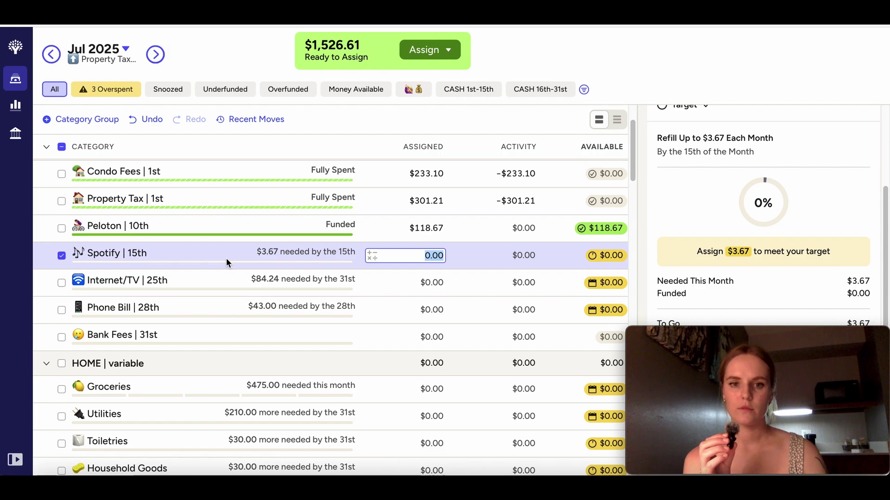
key("Escape")
left_click(61, 256)
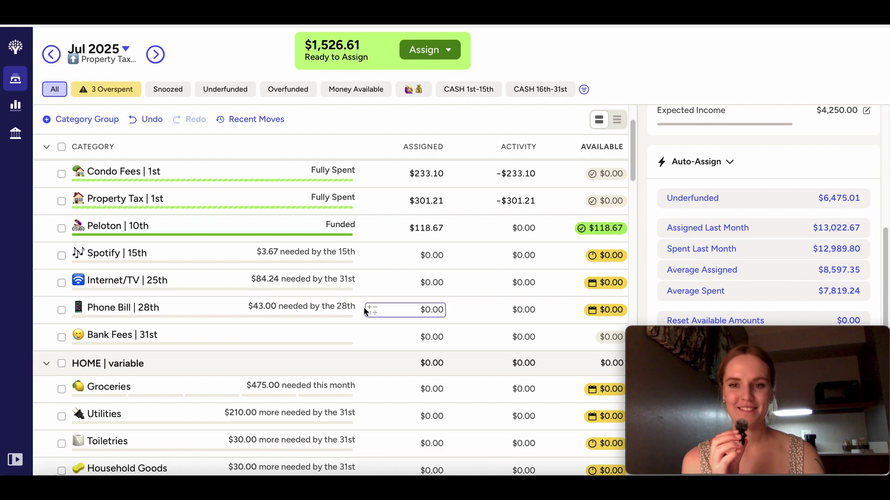
Assign the sum 41.49+50 to the Groceries category under HOME | variable
scroll(364, 310, "down", 1)
scroll(365, 310, "down", 1)
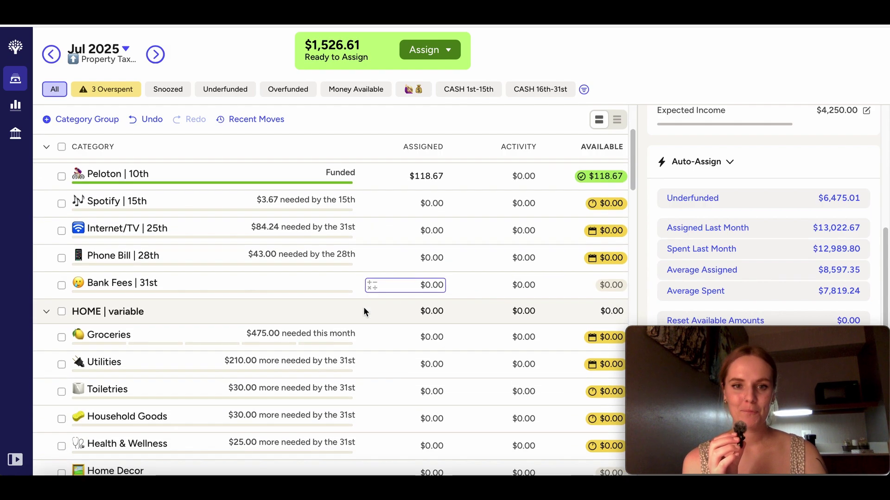
scroll(363, 306, "down", 4)
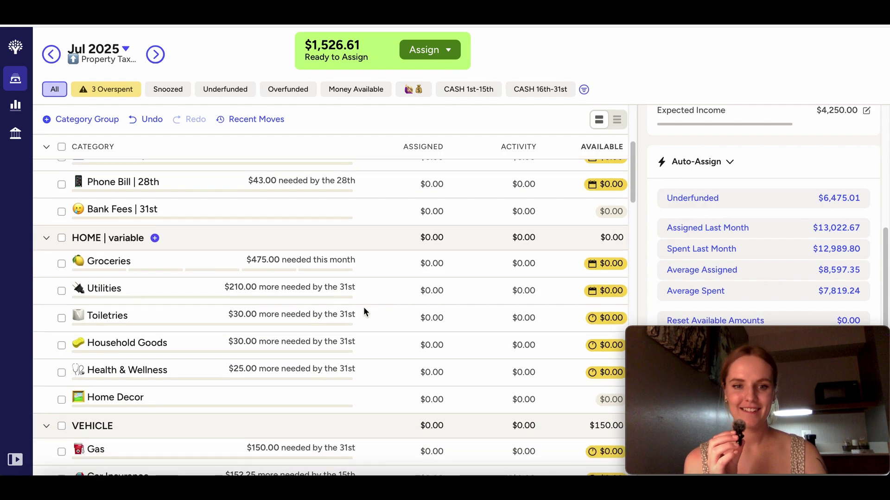
left_click(428, 234)
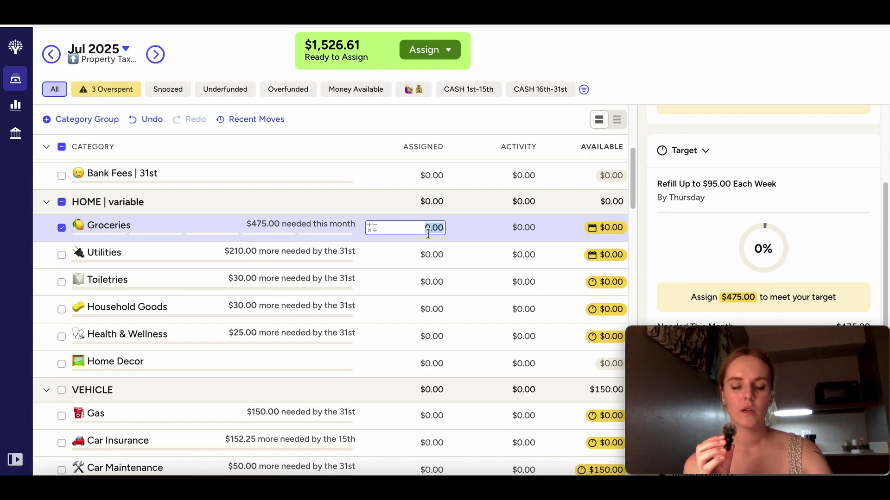
type("41.49")
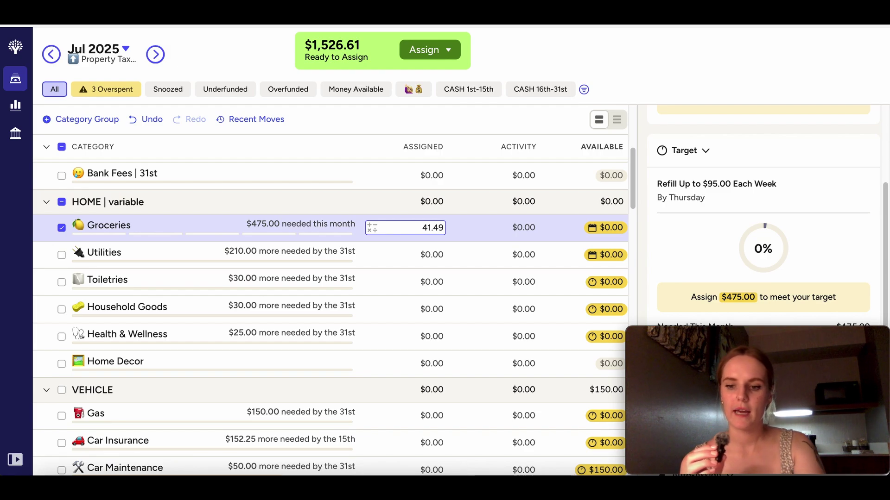
type("+50")
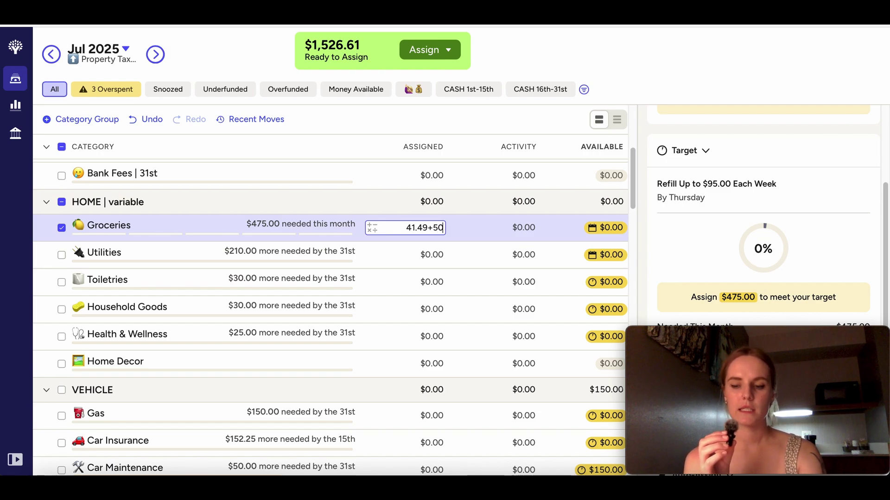
key("Return")
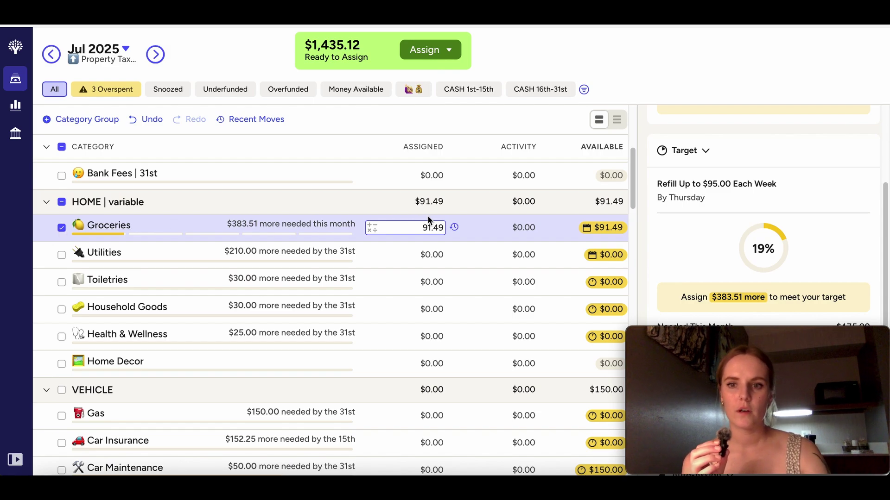
Set the amount assigned to Groceries to $95.00, and clear the selection
type("+")
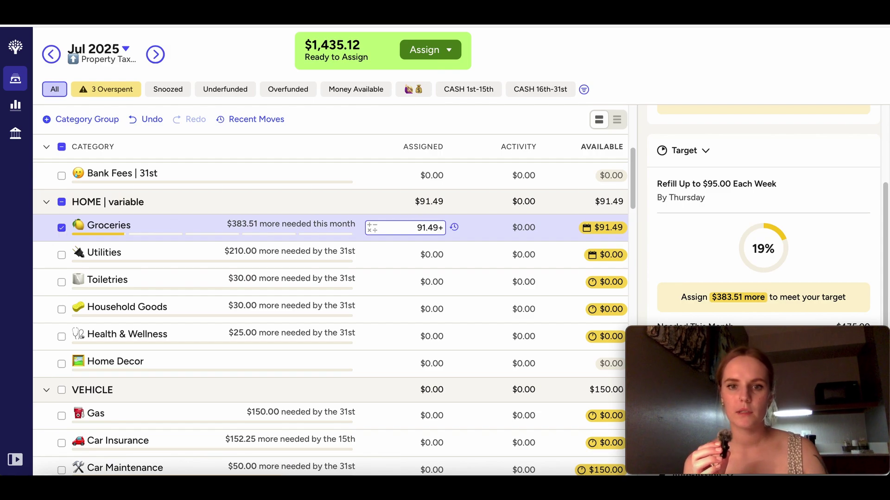
left_click_drag(409, 229, 507, 229)
type("95")
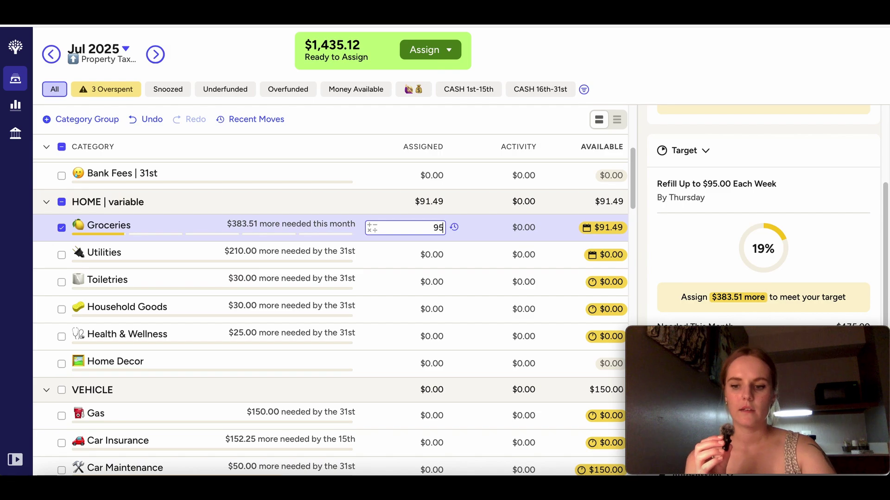
key("Return")
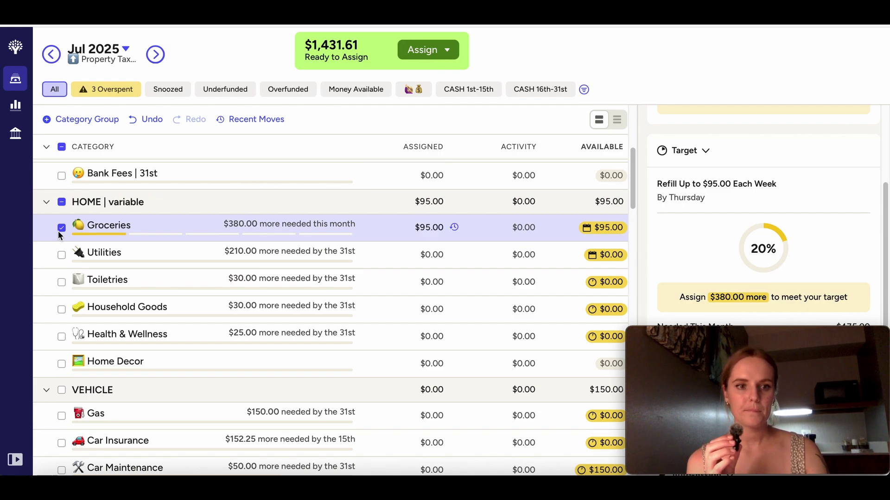
left_click(59, 230)
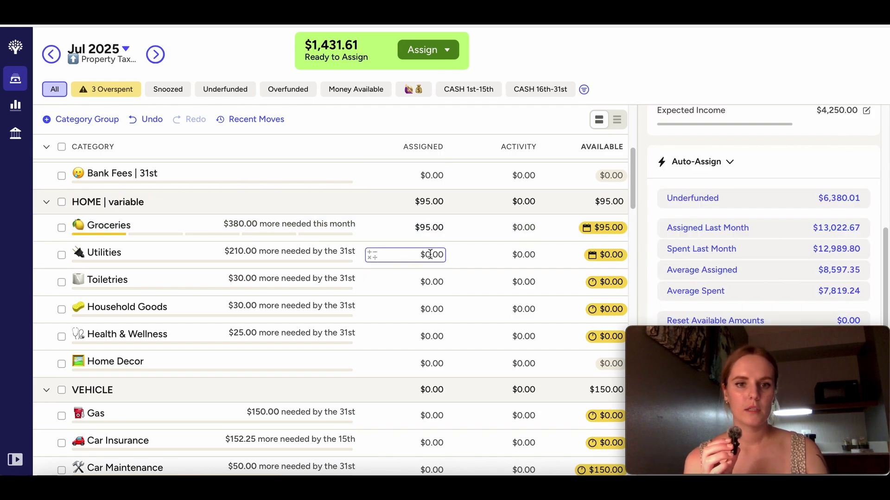
Check the Utilities category's balance and upcoming transactions, and assign $15.00 to Toiletries
left_click(332, 253)
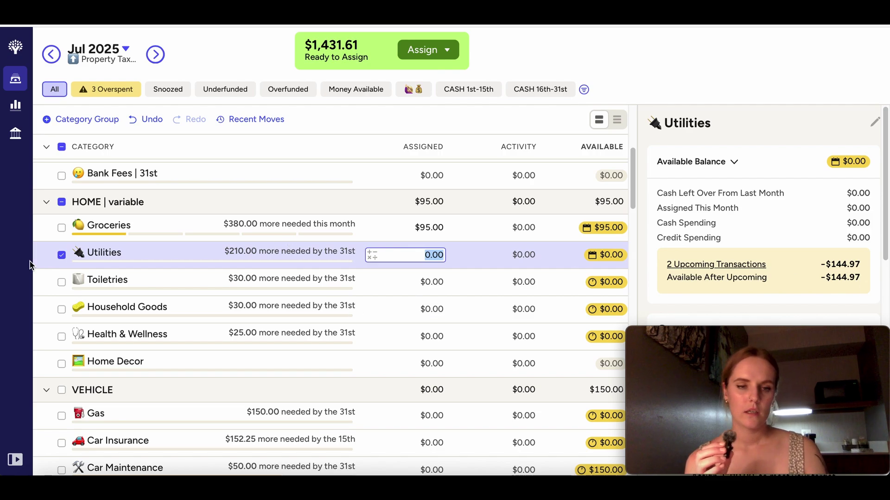
left_click(62, 255)
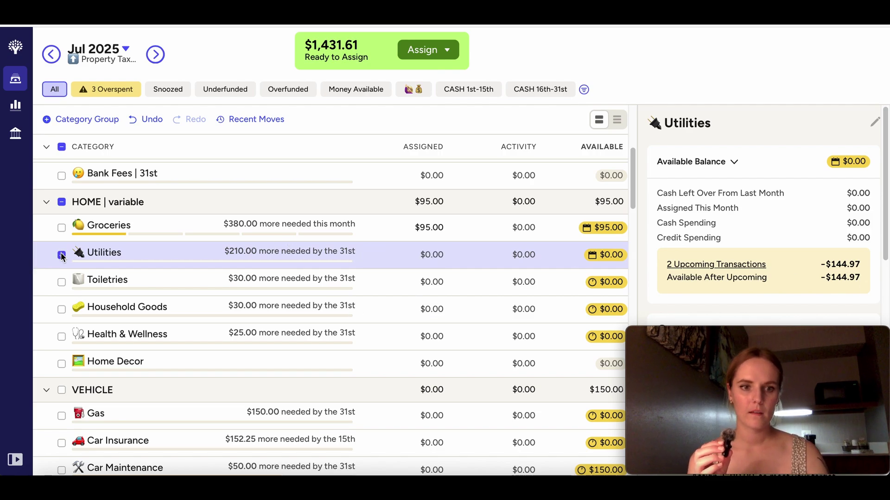
scroll(366, 328, "down", 1)
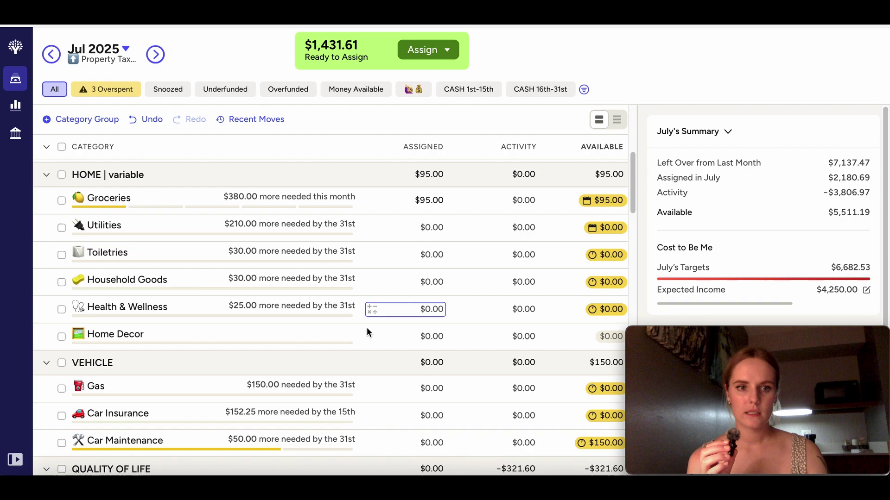
left_click(415, 256)
type("15")
key("Return")
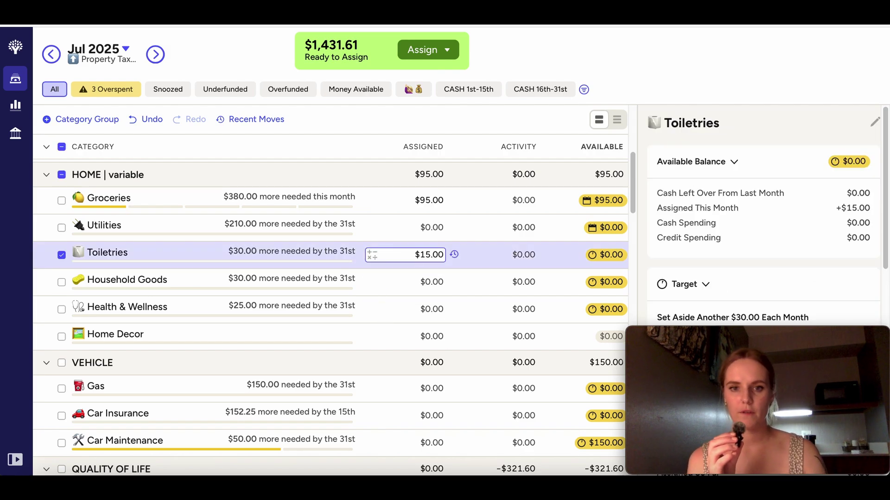
Assign $15.00 to Household Goods and $25.00 to Health & Wellness, and clear the selection
left_click(420, 282)
type("15")
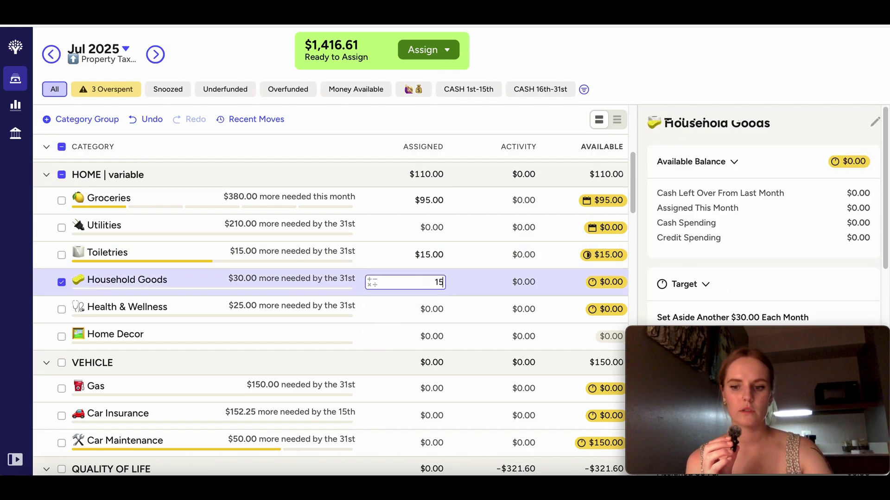
key("Return")
left_click(430, 310)
type("25")
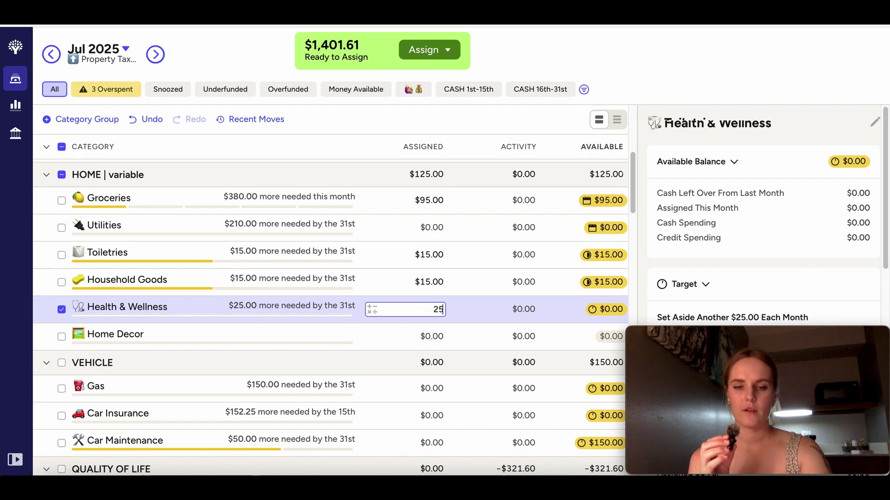
key("Return")
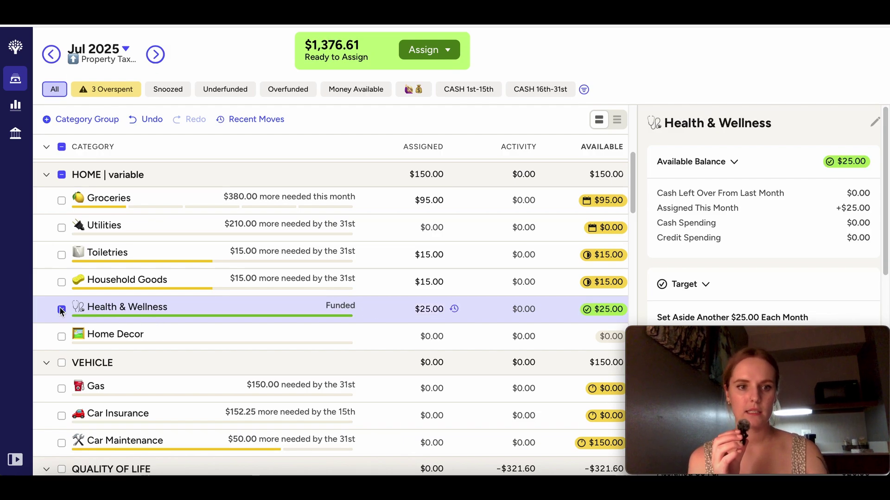
left_click(60, 309)
Assign $160.00 to the Car Insurance category under VEHICLE, and clear the selection
scroll(363, 364, "down", 3)
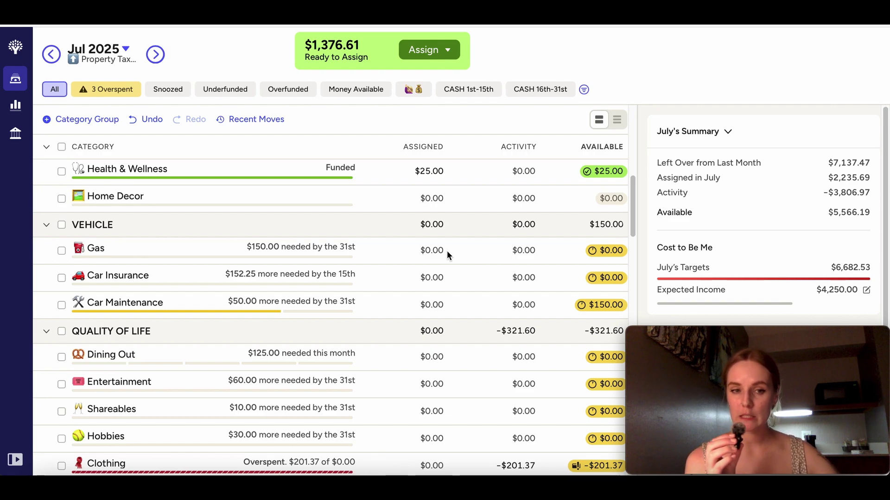
left_click(426, 249)
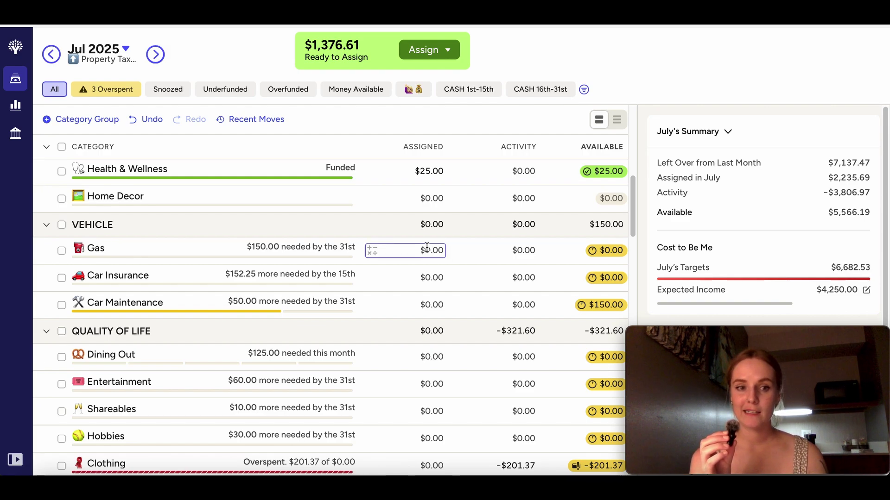
left_click(422, 306)
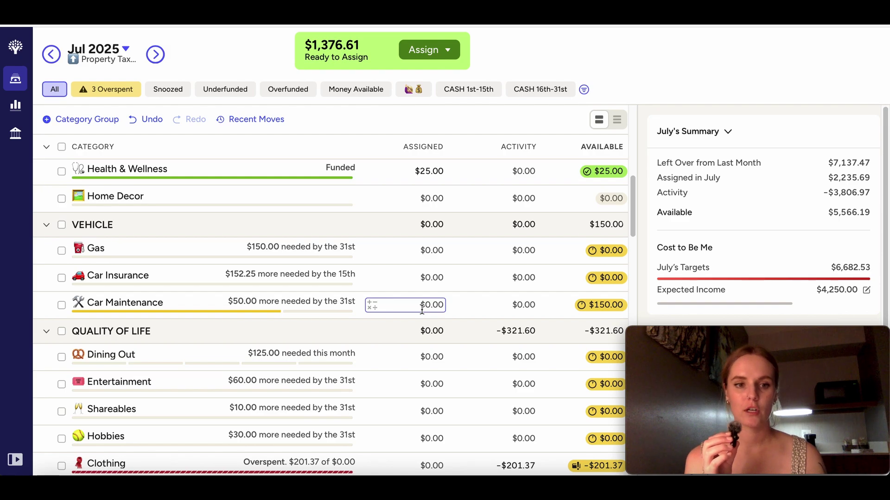
left_click(425, 273)
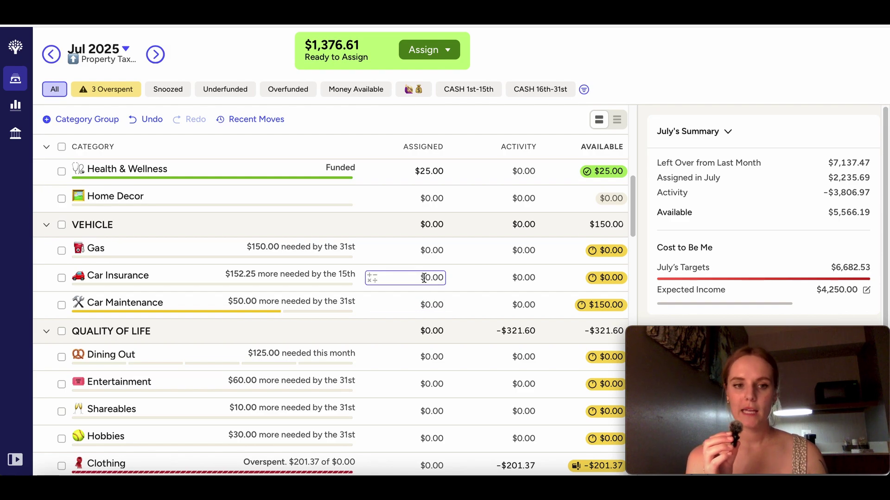
left_click(423, 278)
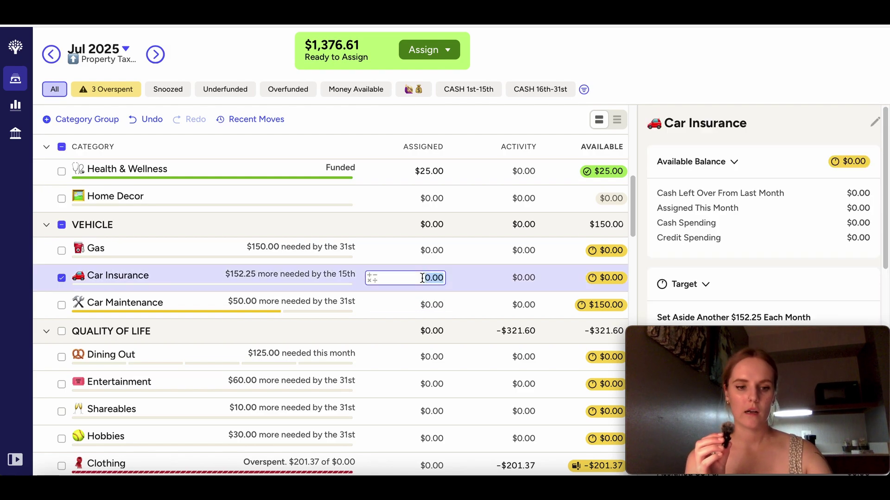
type("1")
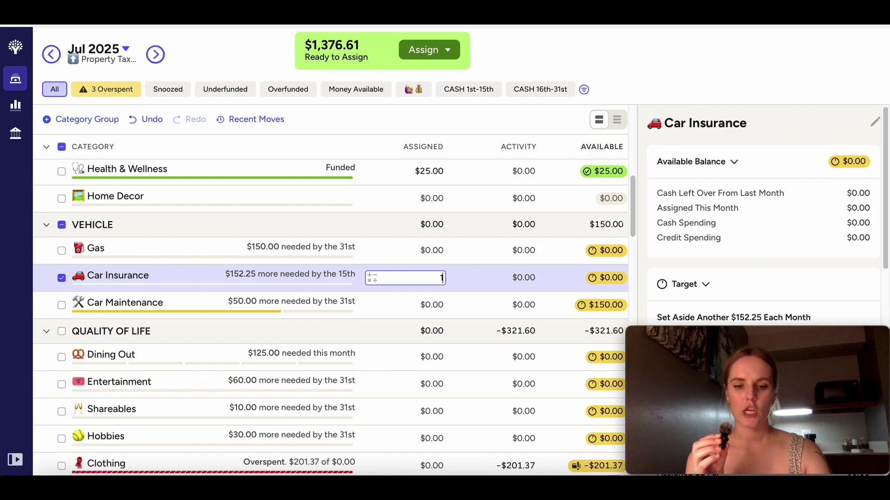
type("60")
key("Return")
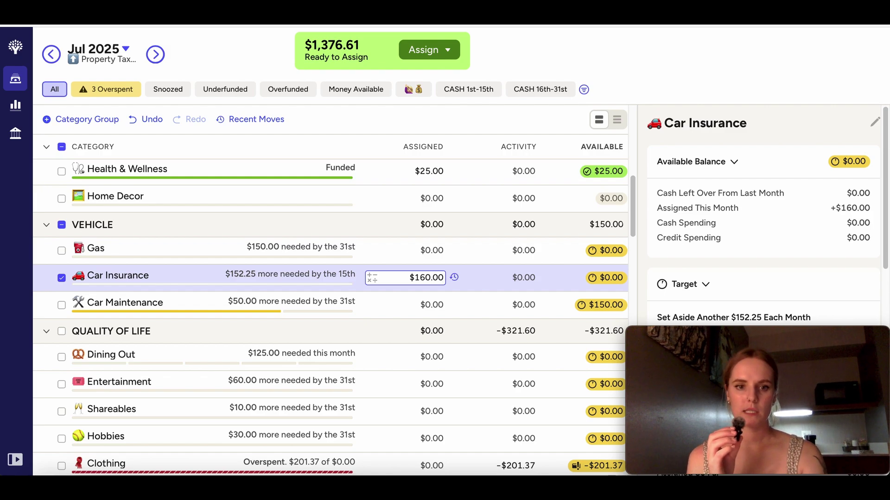
left_click(62, 278)
Review the amounts still needed in Car Maintenance, the QUALITY OF LIFE group and the DEBT group
left_click(423, 306)
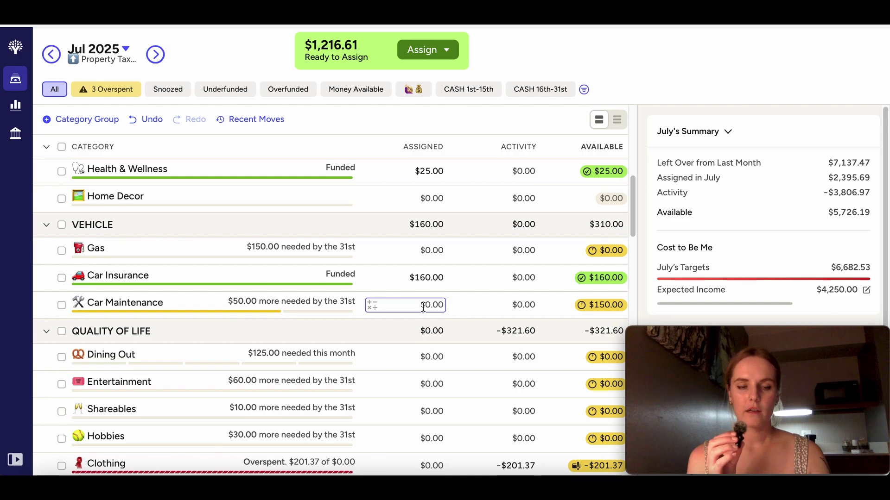
scroll(424, 307, "down", 1)
left_click(423, 307)
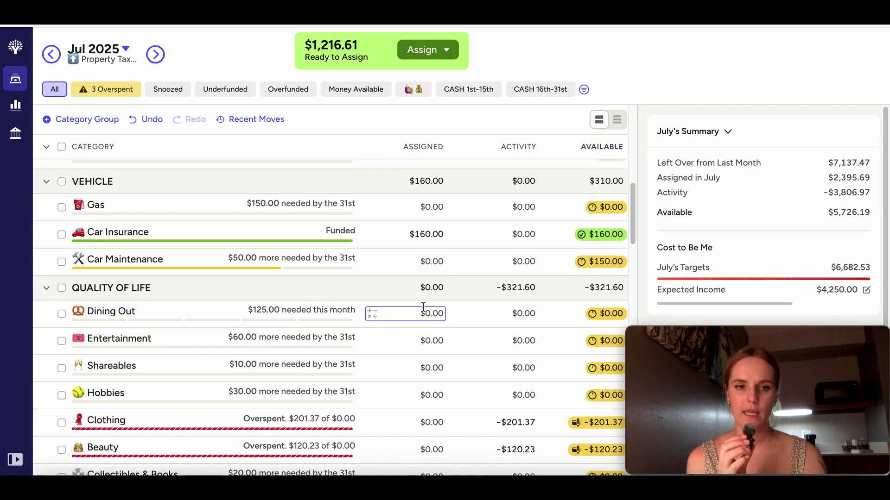
scroll(424, 306, "down", 1)
left_click(423, 308)
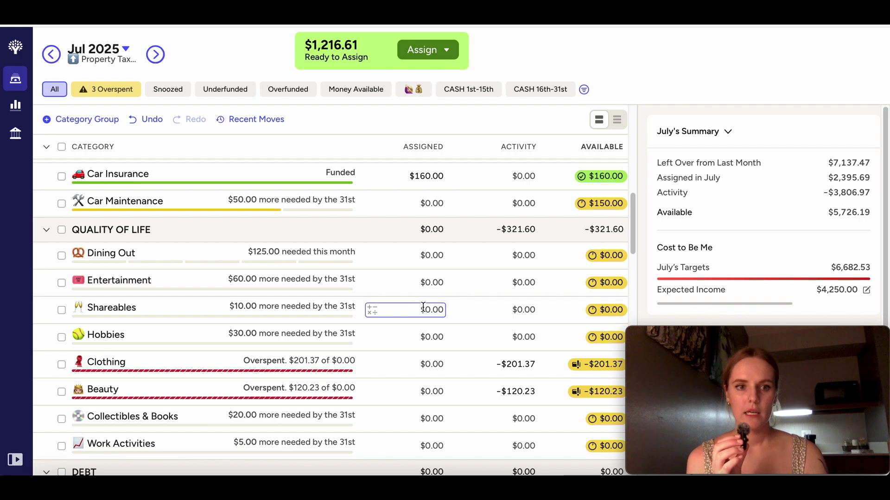
scroll(423, 308, "down", 1)
left_click(431, 218)
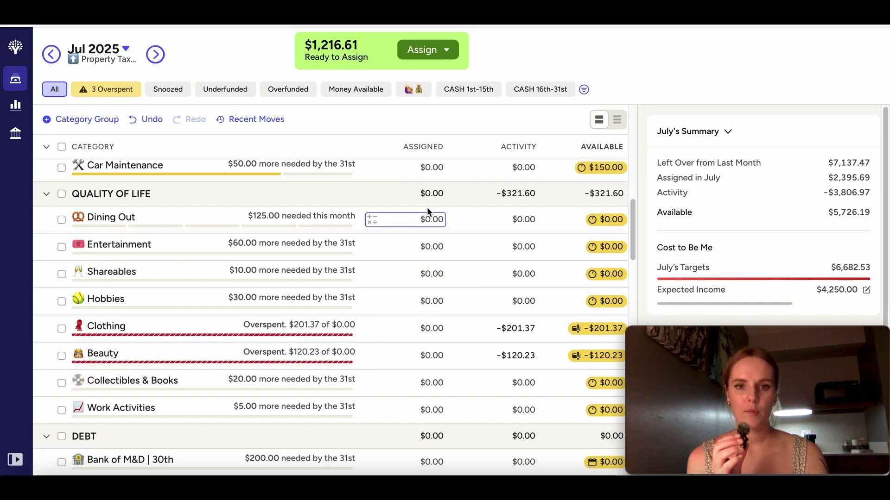
left_click(422, 253)
left_click(418, 290)
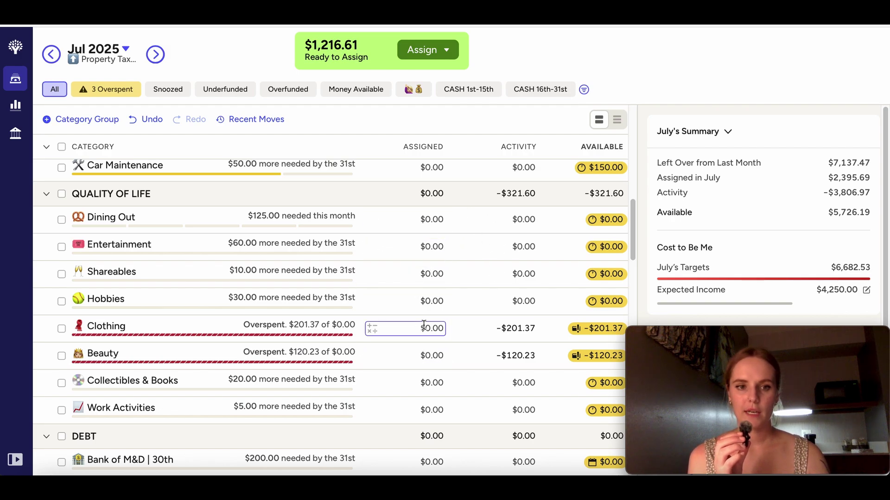
scroll(408, 432, "down", 2)
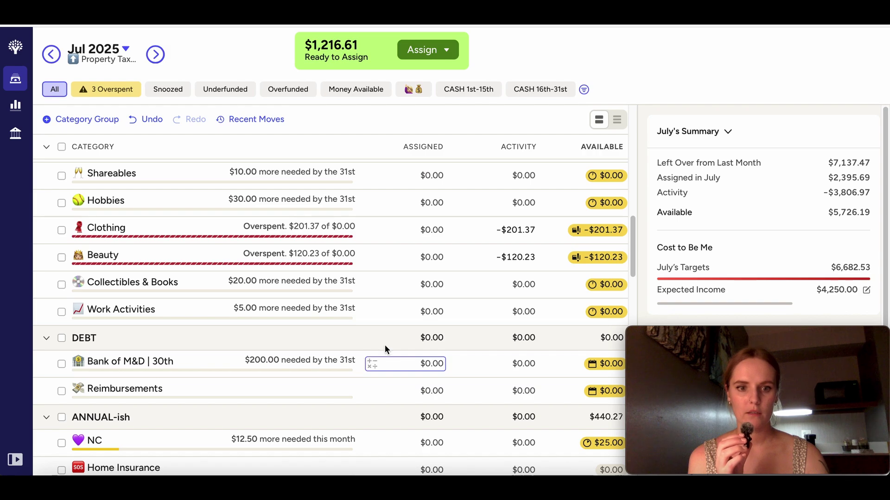
Check the targets of AMA Membership, Licence & Reg and CC Annual Fee under ANNUAL-ish, and clear the selection
scroll(422, 389, "down", 5)
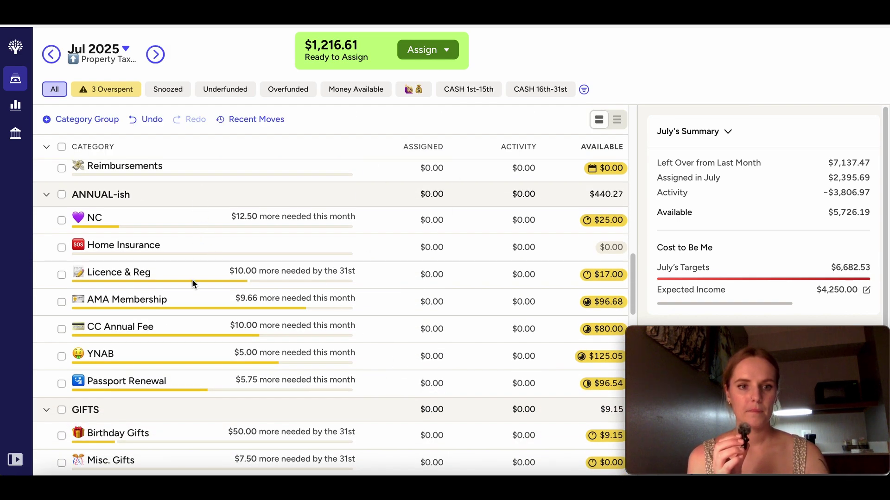
left_click(240, 300)
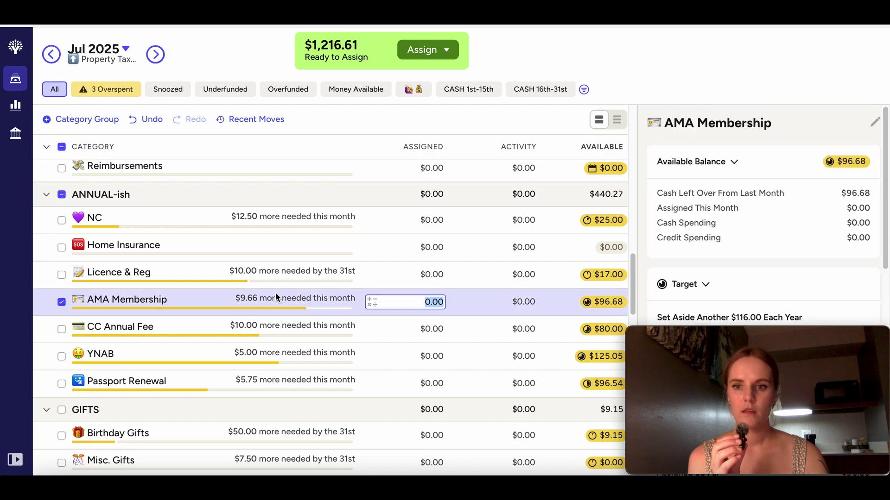
scroll(746, 208, "down", 4)
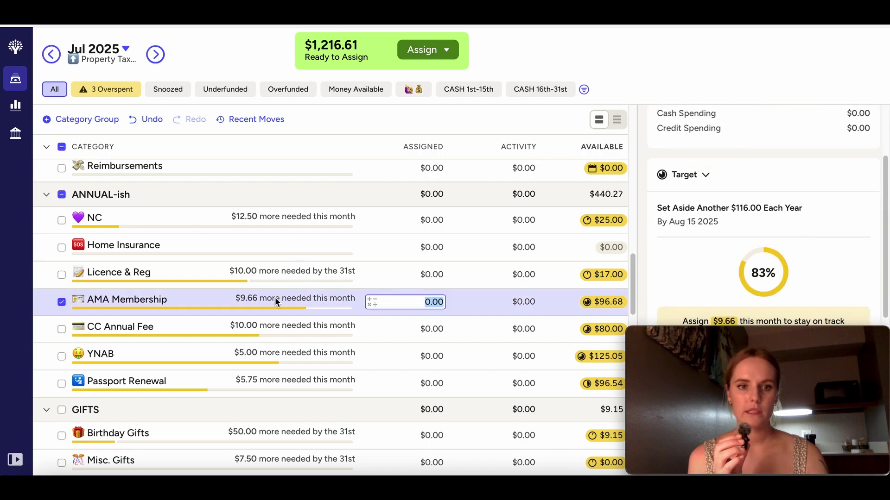
left_click(271, 280)
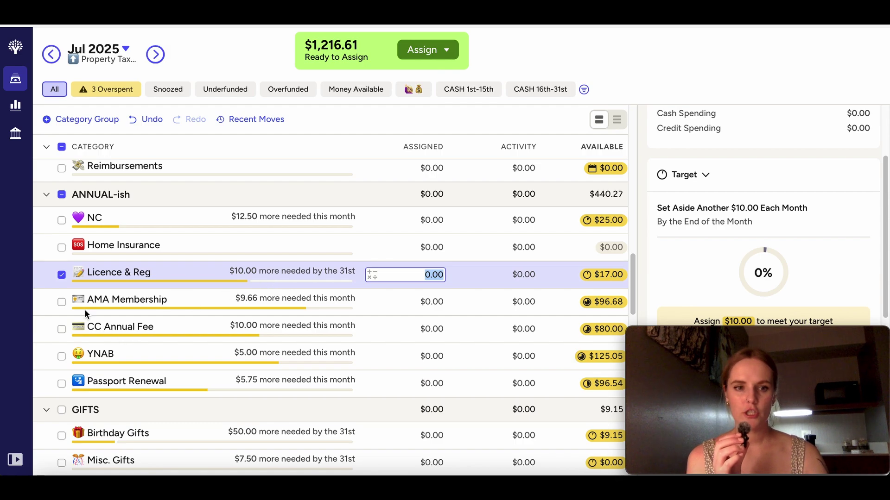
left_click(61, 275)
left_click(311, 327)
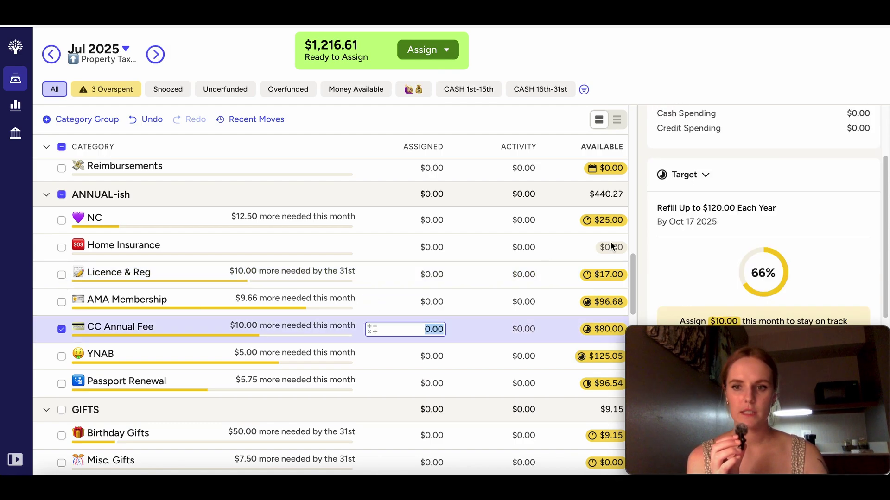
left_click(62, 330)
Review the funding needs of the GIFTS, TRAVEL, FINANCIAL GOALS, SINKING FUNDS and WISH FARM groups through to PAYROLL DEDUCTIONS
scroll(338, 350, "down", 3)
scroll(338, 349, "down", 2)
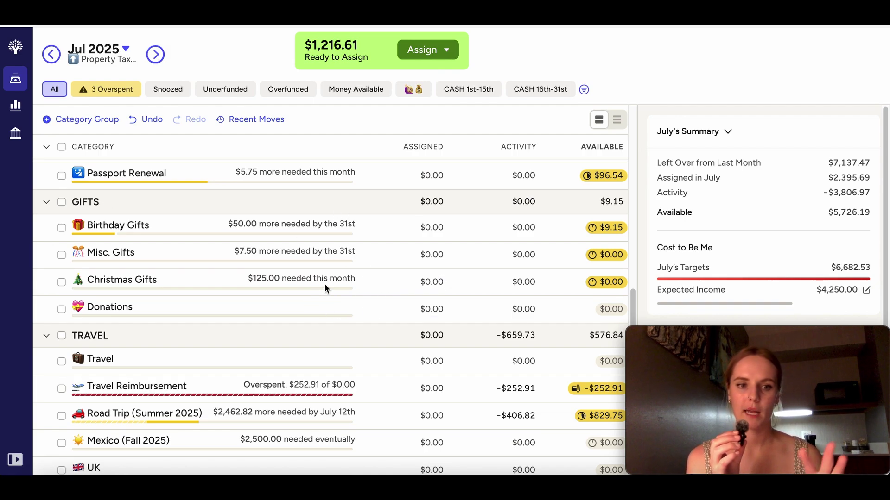
scroll(325, 287, "down", 3)
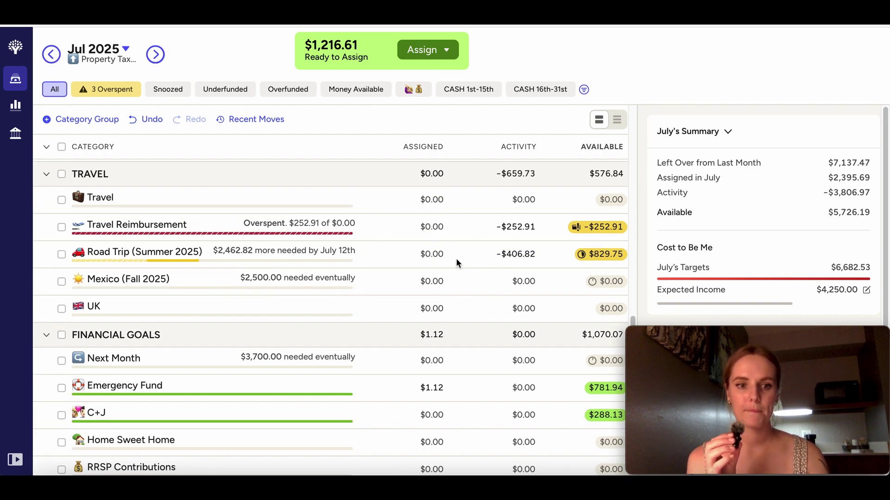
scroll(360, 273, "down", 5)
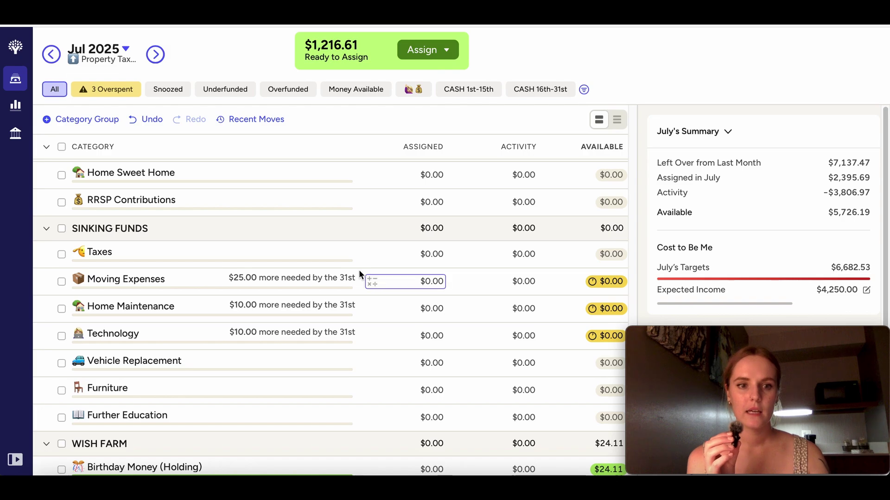
scroll(360, 274, "down", 4)
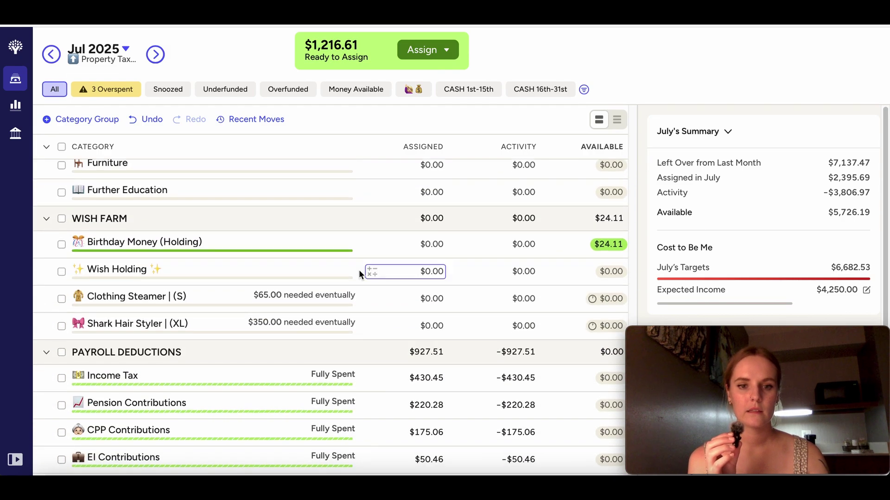
scroll(359, 270, "down", 2)
Assign $210.00 to the Utilities category under HOME | variable, and clear the selection
scroll(359, 270, "up", 12)
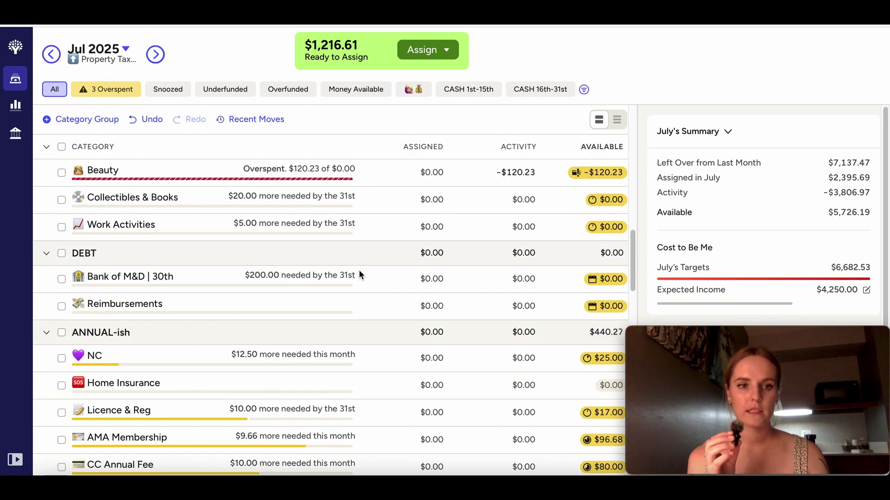
scroll(359, 270, "up", 10)
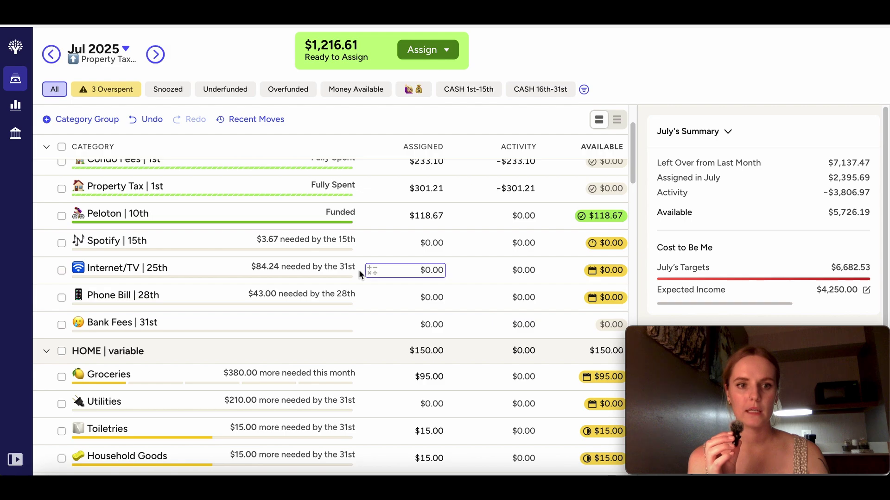
scroll(358, 270, "down", 2)
left_click(426, 324)
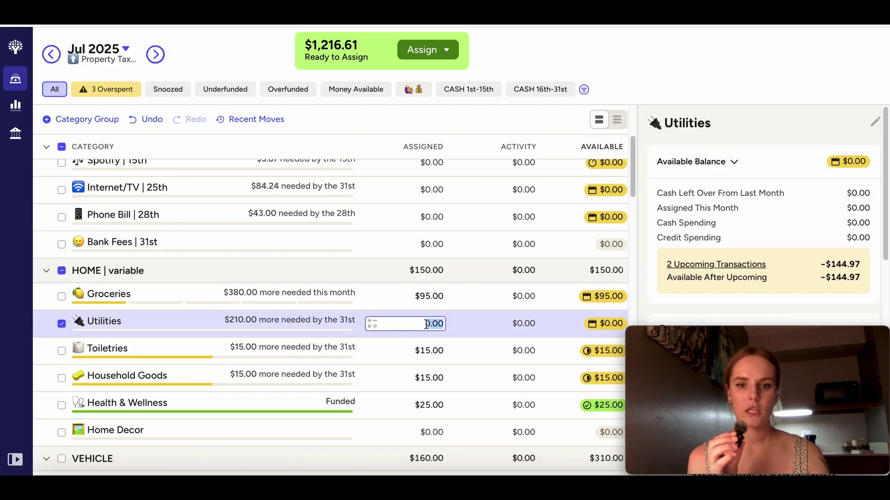
type("210")
key("Return")
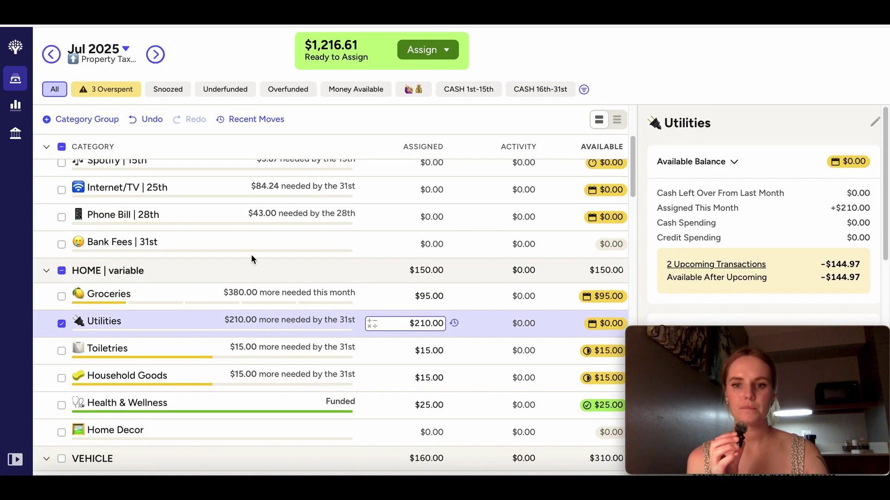
left_click(62, 323)
Assign $1,000.00 to the Road Trip (Summer 2025) category under TRAVEL
scroll(377, 342, "down", 10)
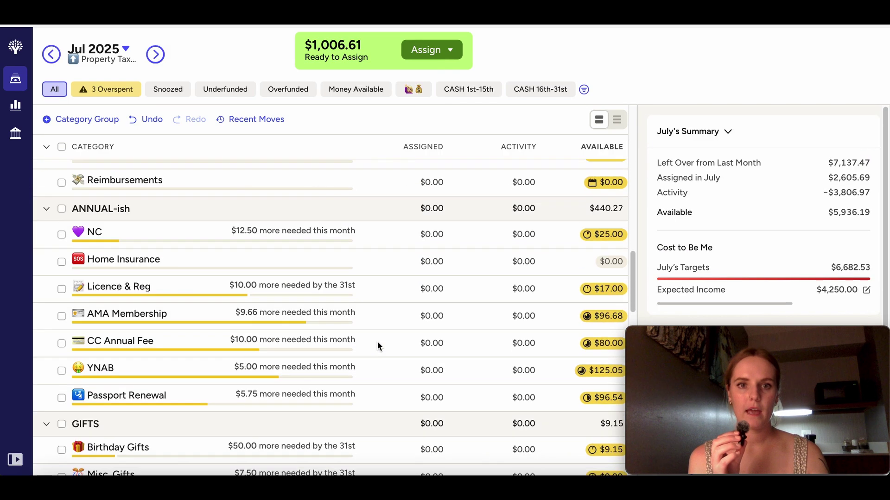
scroll(377, 342, "down", 10)
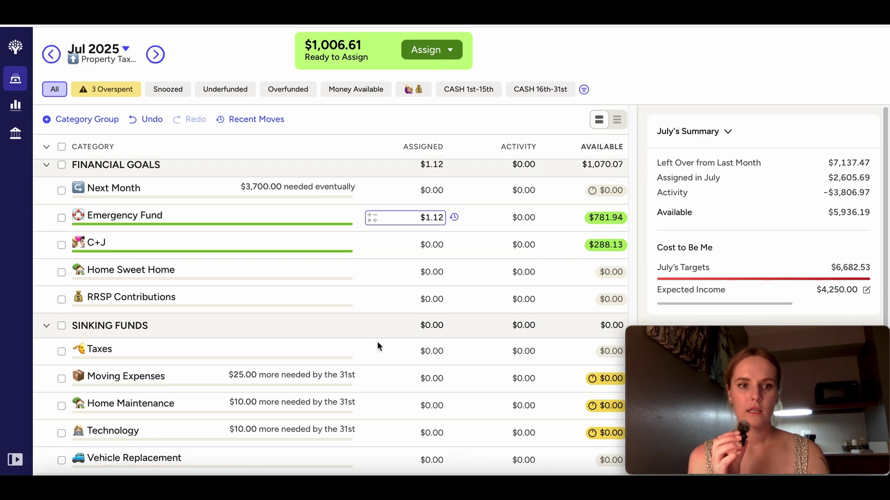
scroll(377, 342, "up", 3)
left_click(428, 239)
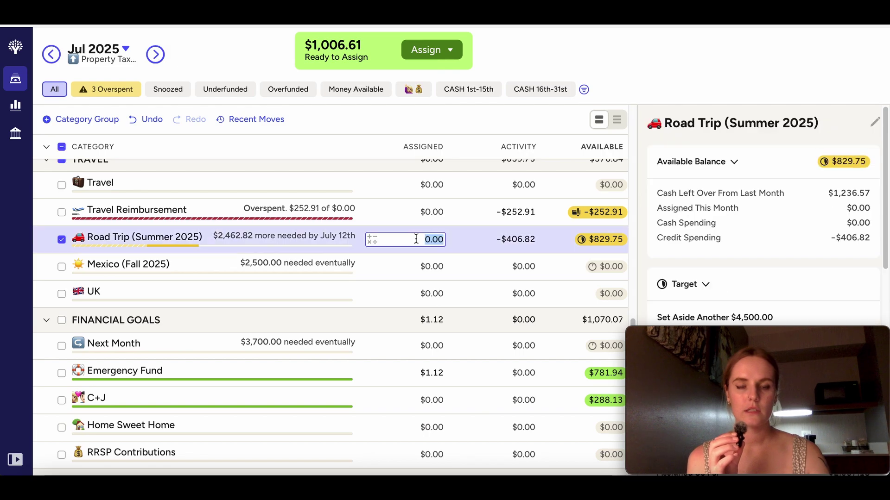
type("1,")
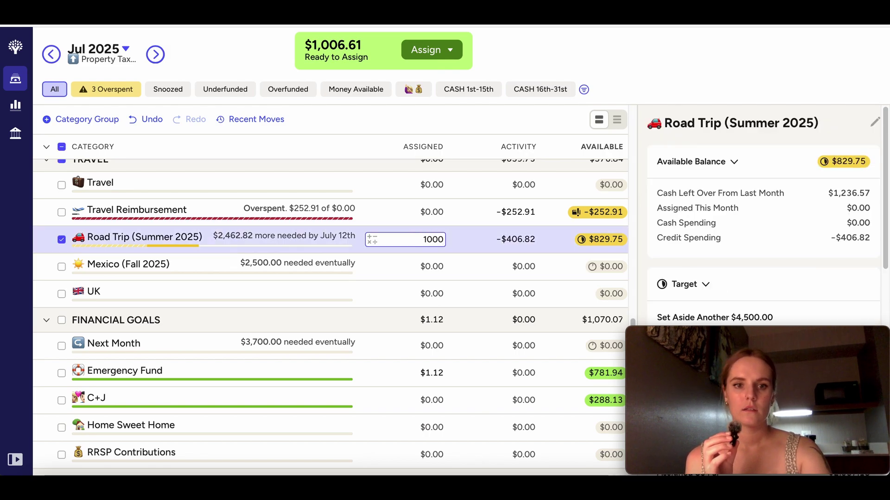
type("000")
key("Return")
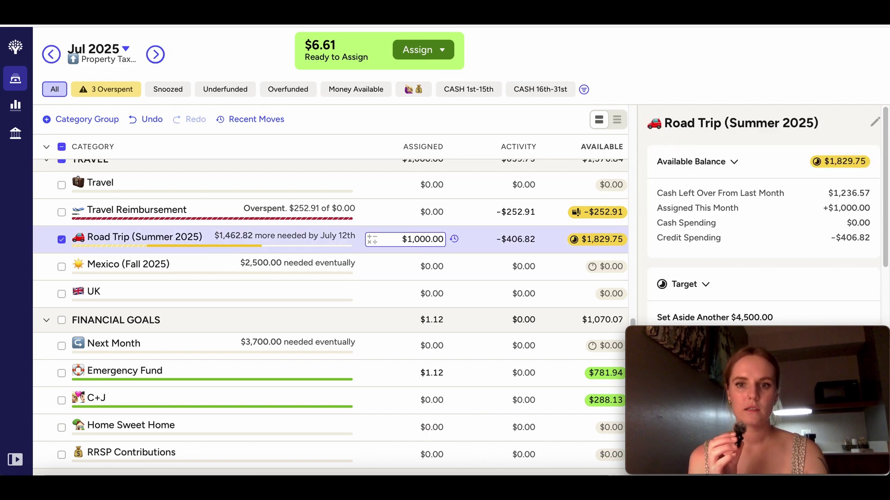
Add $6.61 to the Road Trip (Summer 2025) assignment for a total of $1,006.61, and clear the selection
left_click(437, 238)
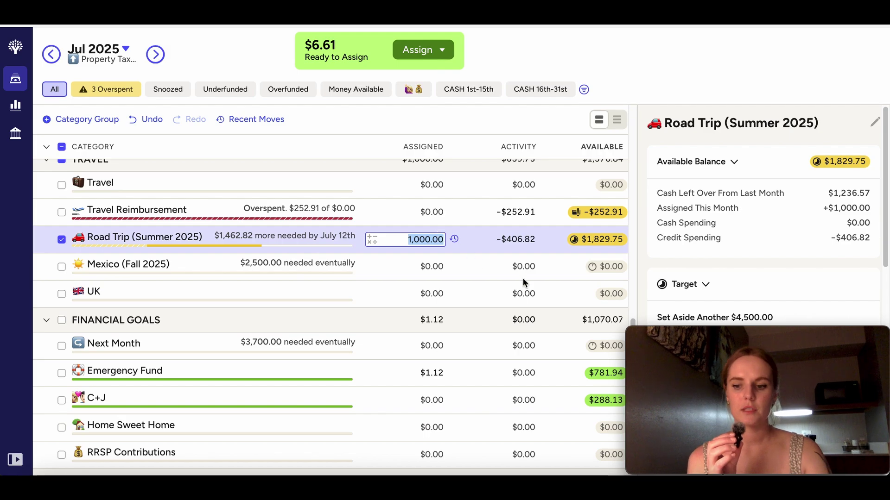
key("Right")
type("+6.61")
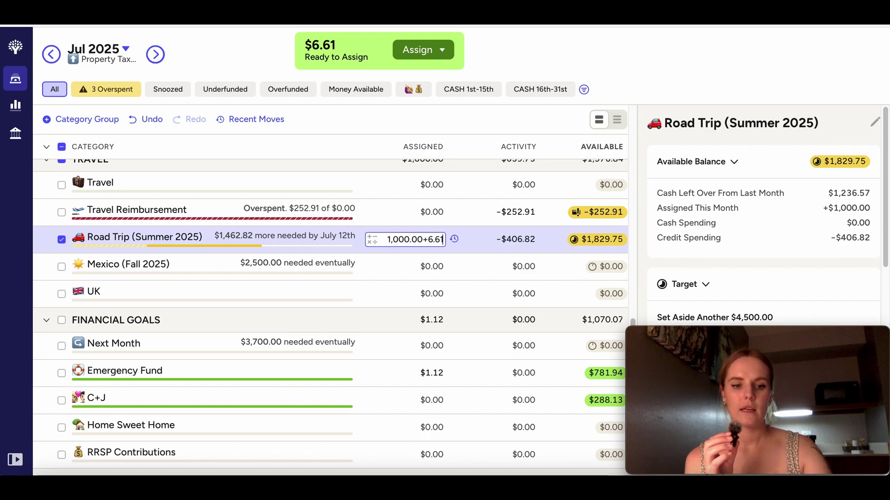
key("Return")
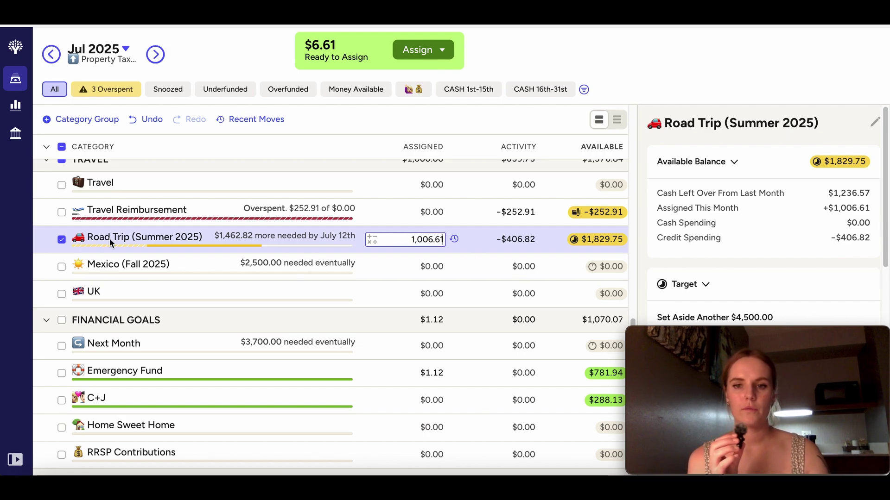
left_click(62, 238)
Review the funding needs from TRAVEL through to PAYROLL DEDUCTIONS and back up through GIFTS, ANNUAL-ish and DEBT to QUALITY OF LIFE
scroll(357, 386, "down", 2)
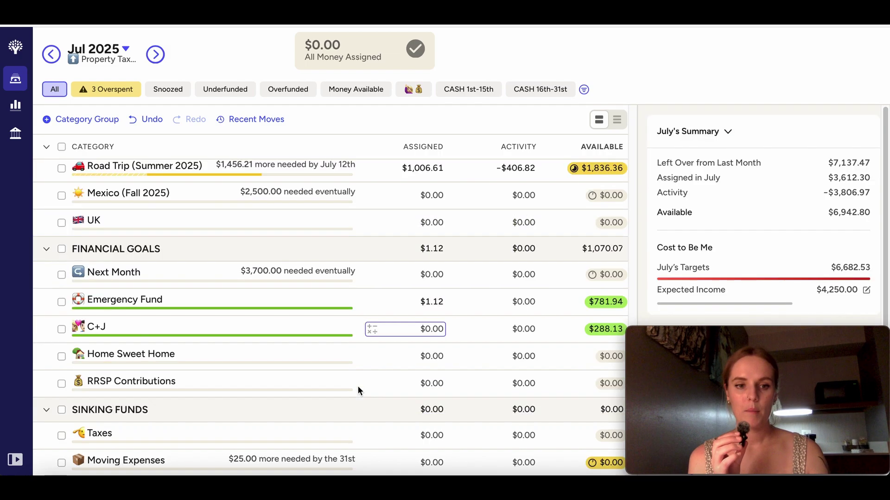
scroll(357, 386, "down", 7)
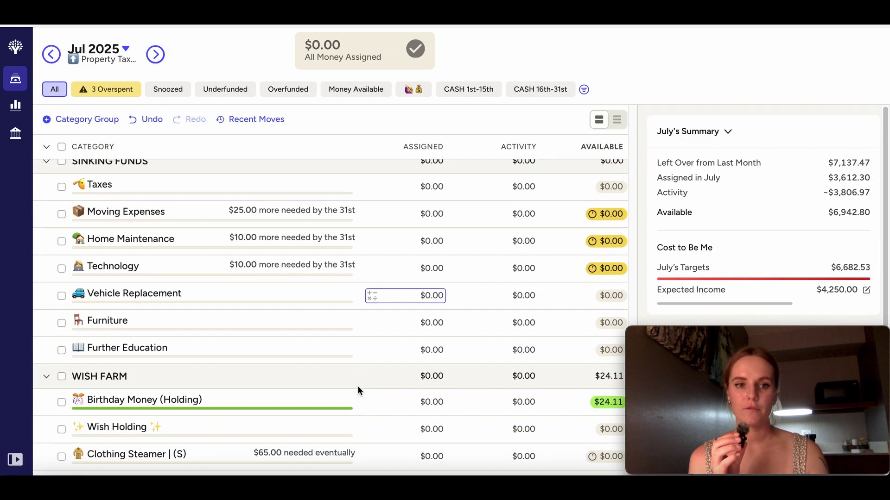
scroll(358, 388, "down", 7)
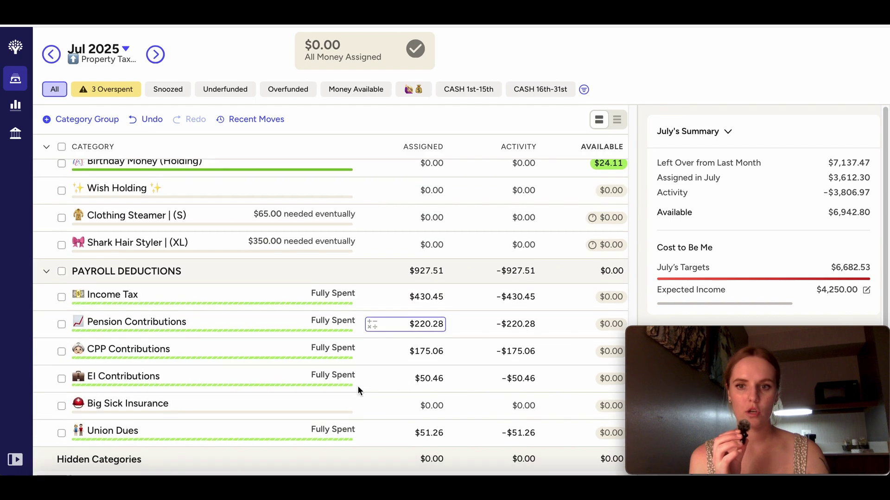
scroll(358, 391, "up", 13)
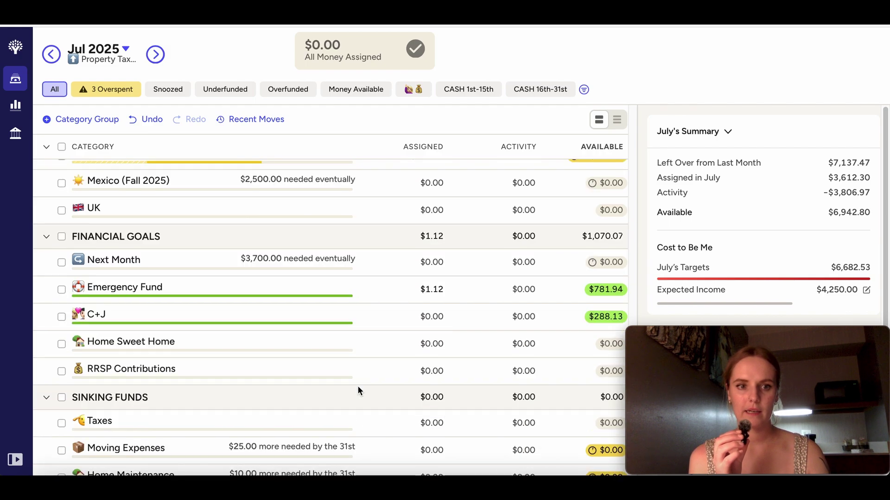
scroll(359, 389, "up", 5)
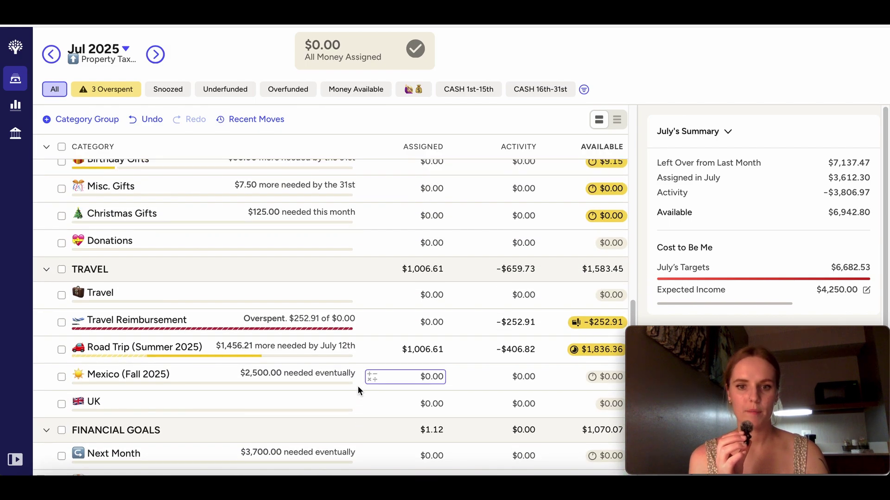
scroll(357, 390, "up", 3)
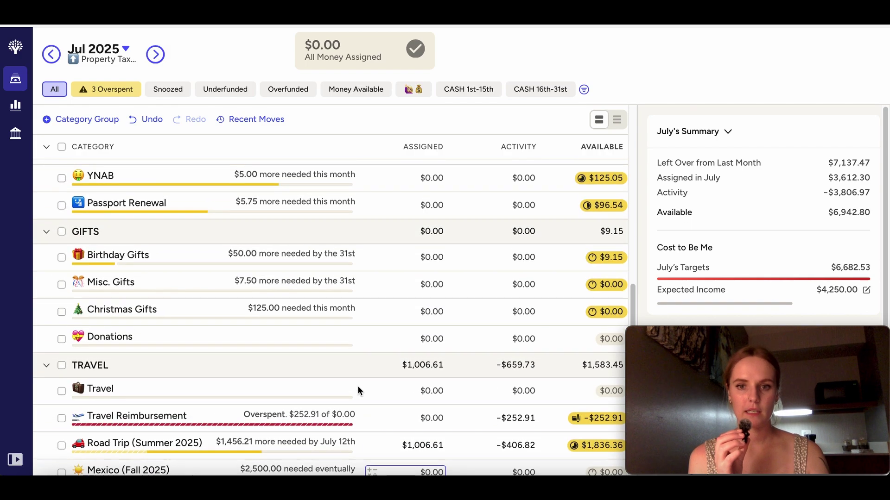
scroll(358, 391, "up", 5)
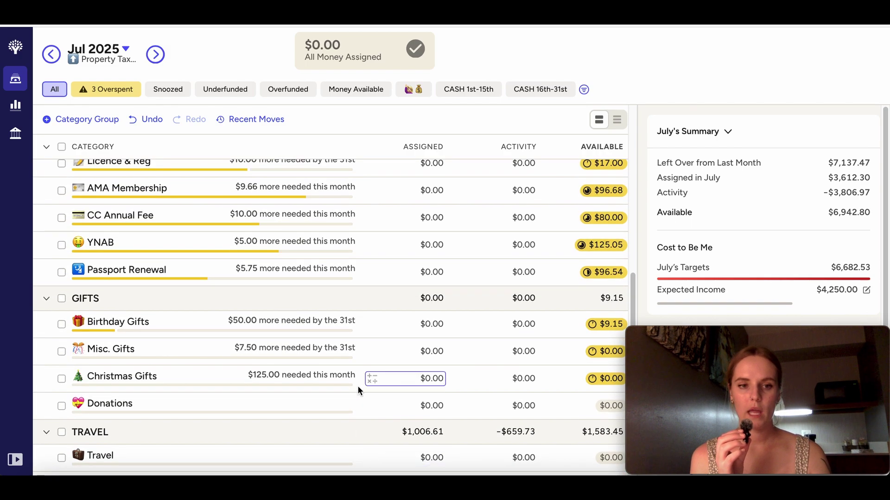
scroll(358, 390, "up", 3)
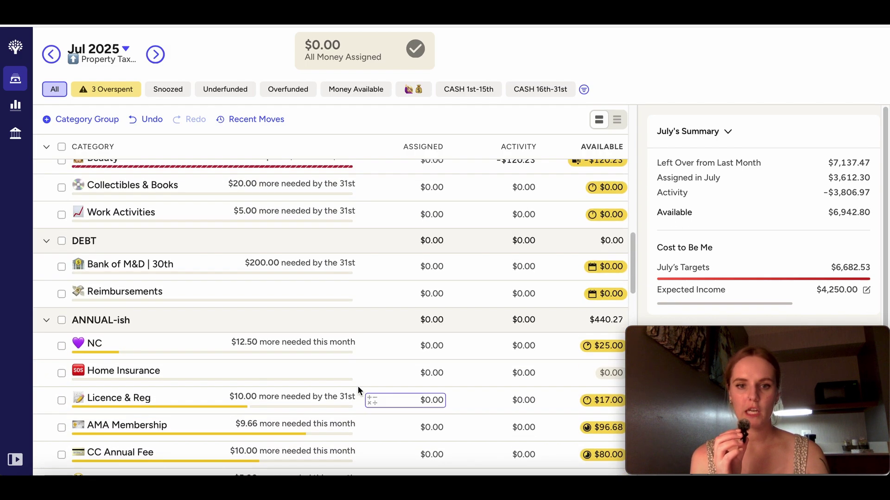
scroll(358, 390, "down", 3)
scroll(358, 390, "up", 5)
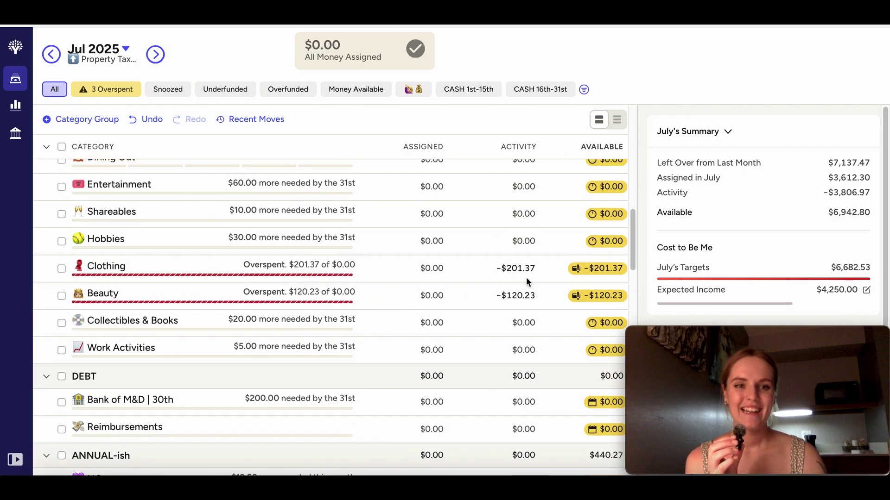
Undo the money assigned to the Road Trip (Summer 2025) category
left_click(145, 118)
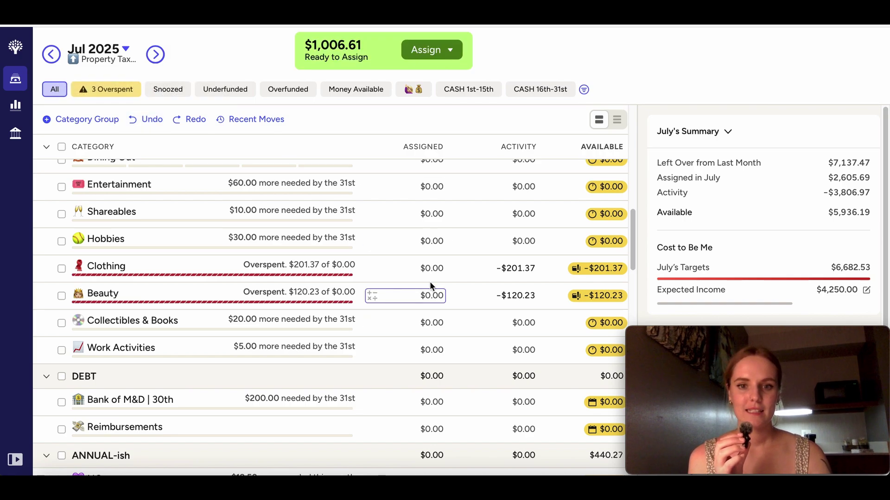
left_click(434, 265)
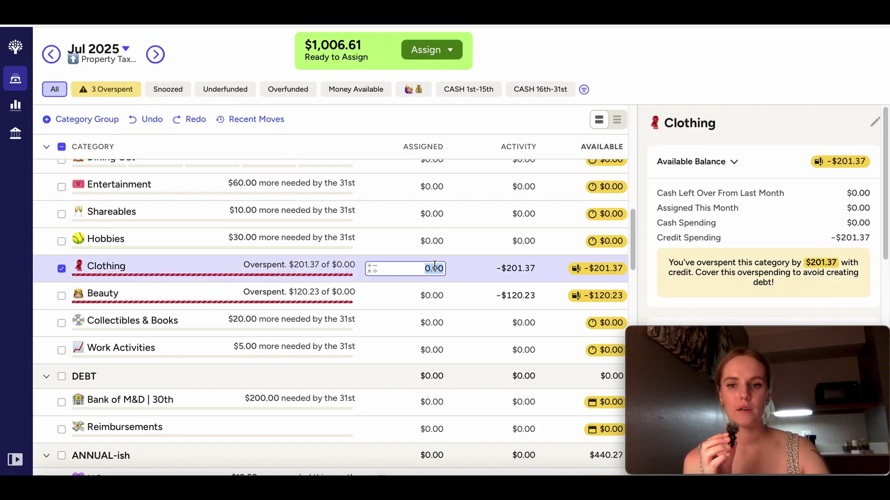
key("Escape")
Cover part of the Clothing category's overspending from Birthday Money (Holding) in the WISH FARM group
scroll(239, 352, "down", 10)
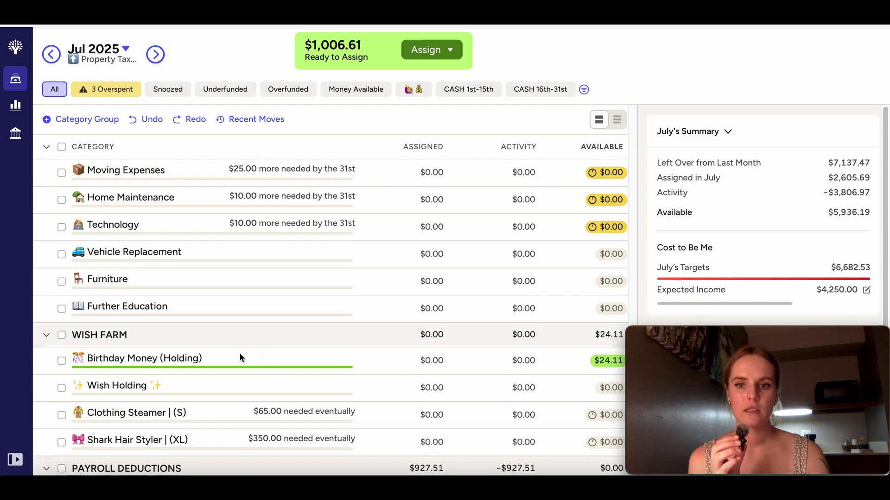
scroll(239, 352, "down", 4)
scroll(420, 327, "up", 10)
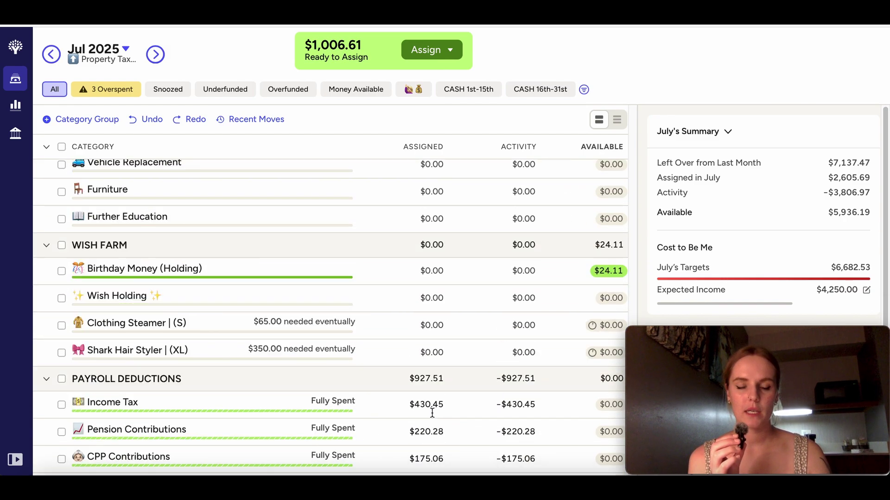
scroll(420, 327, "down", 2)
scroll(427, 341, "up", 2)
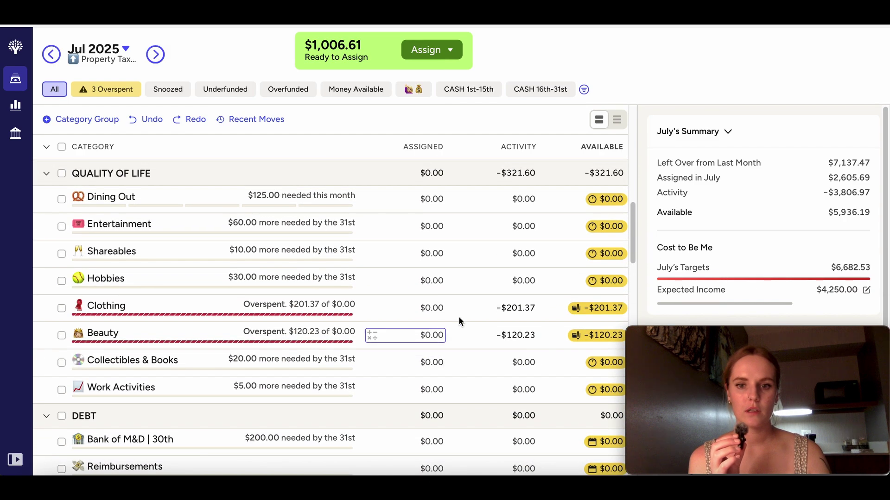
left_click(593, 309)
type("birt")
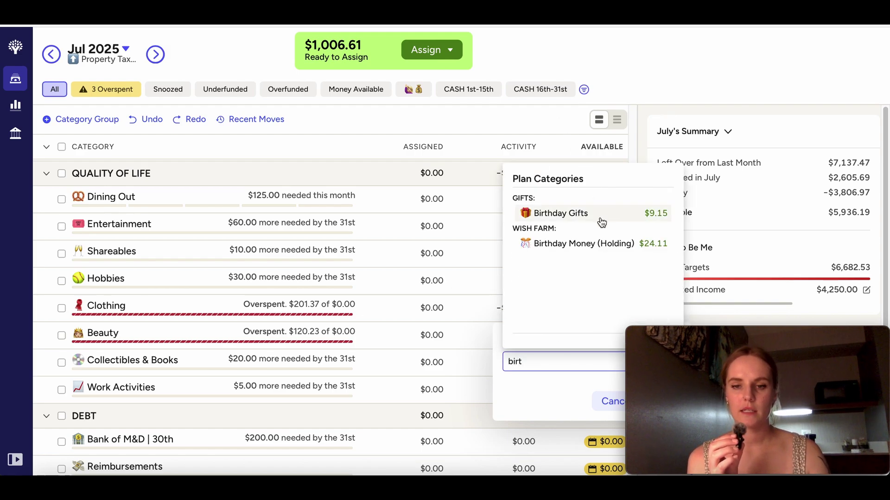
left_click(599, 245)
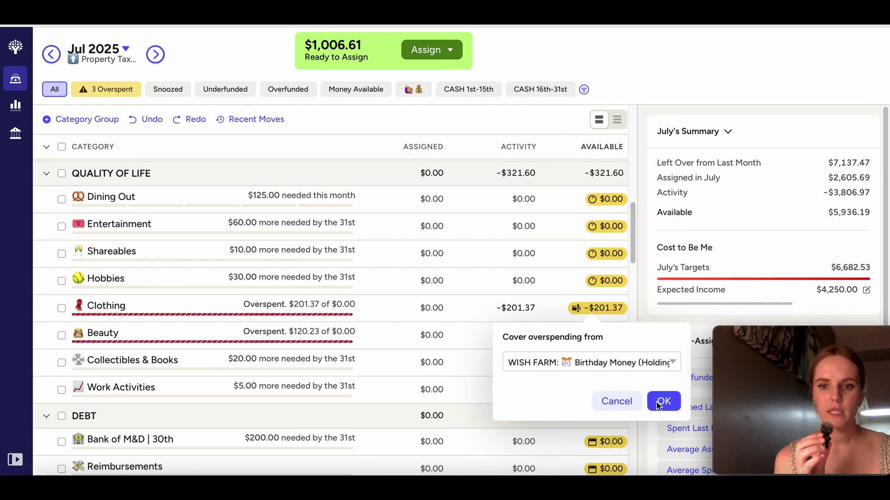
left_click(655, 402)
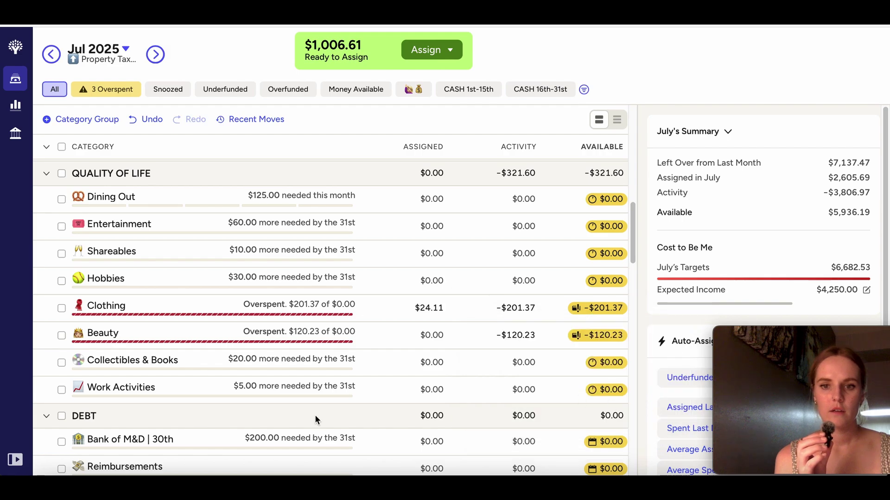
Add $177.26 to the Clothing assignment for a total of $201.37
left_click(427, 308)
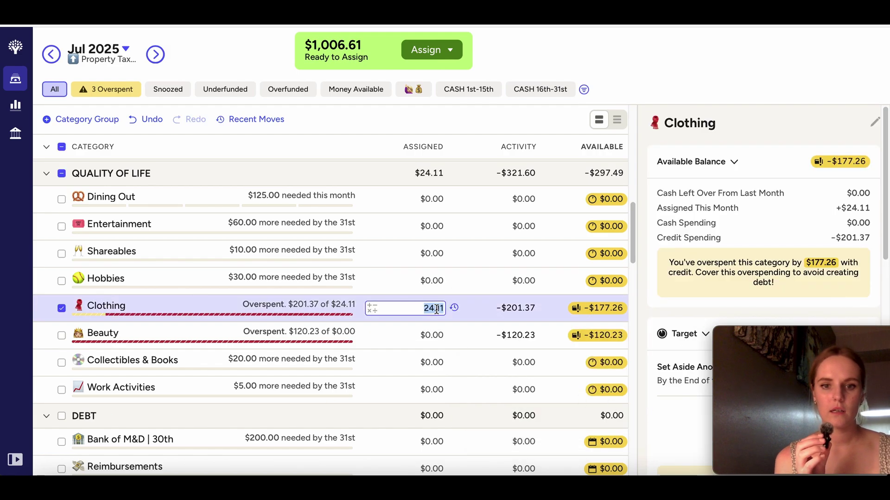
type("+")
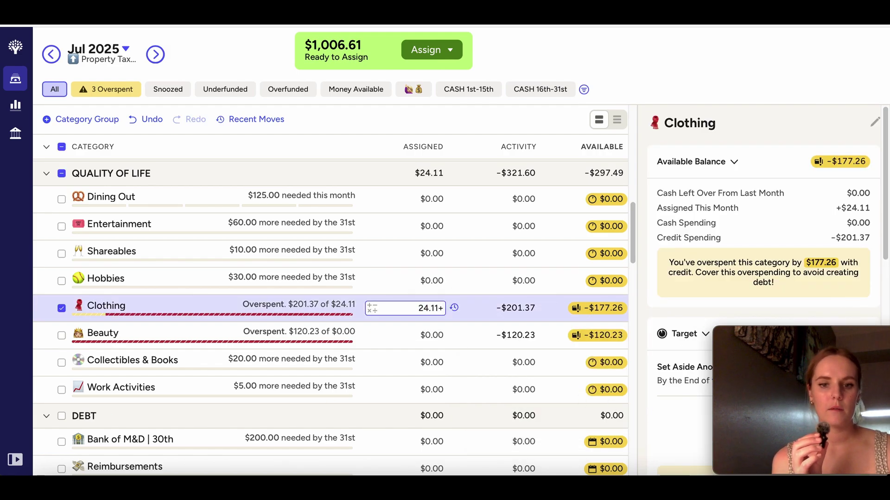
type("177.2")
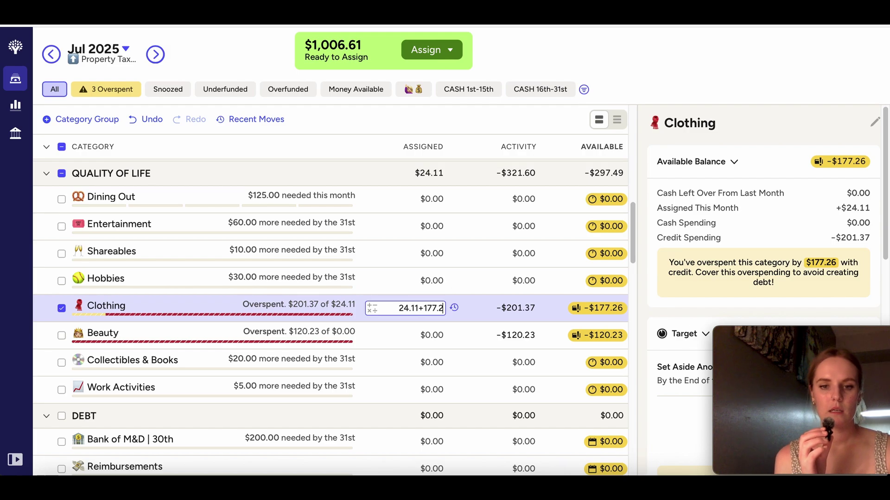
type("6")
key("Return")
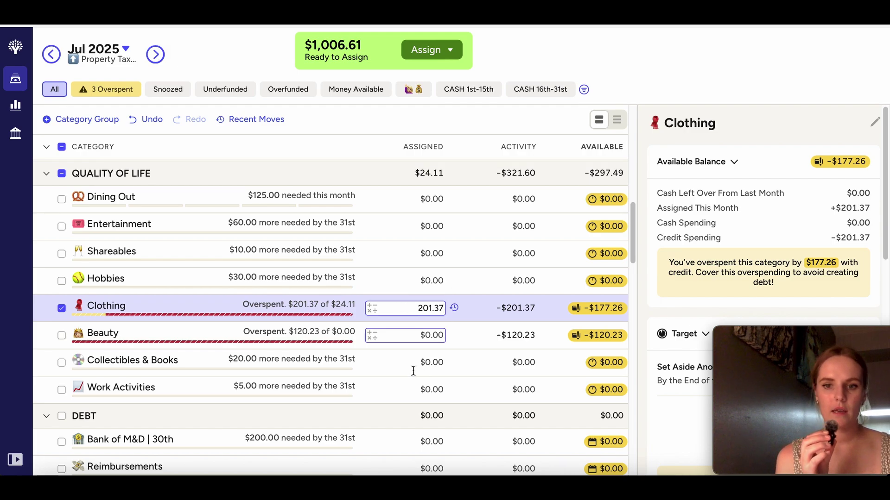
Assign $120.23 to the Beauty category under QUALITY OF LIFE, and clear the selection
left_click(416, 336)
type("12")
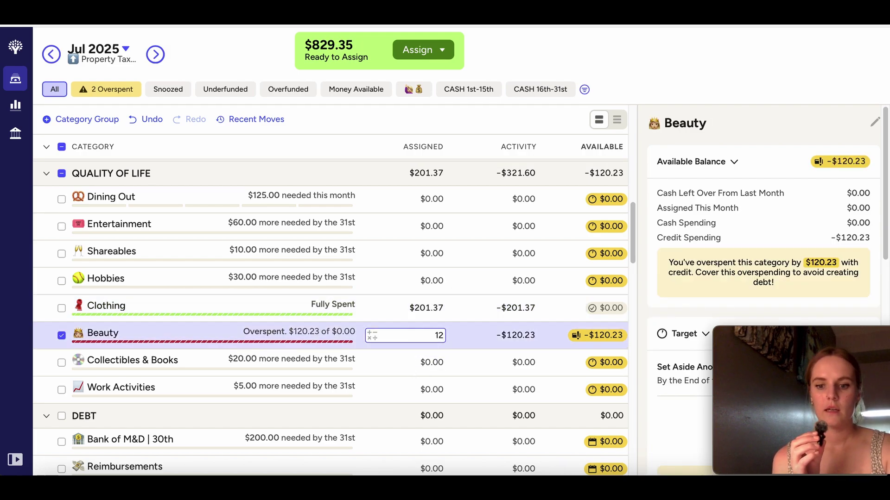
type("0.23")
key("Return")
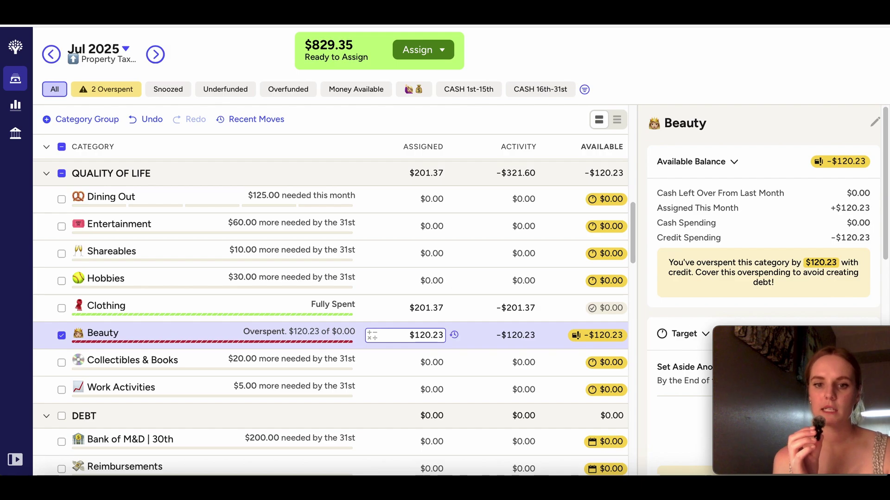
mouse_move(831, 361)
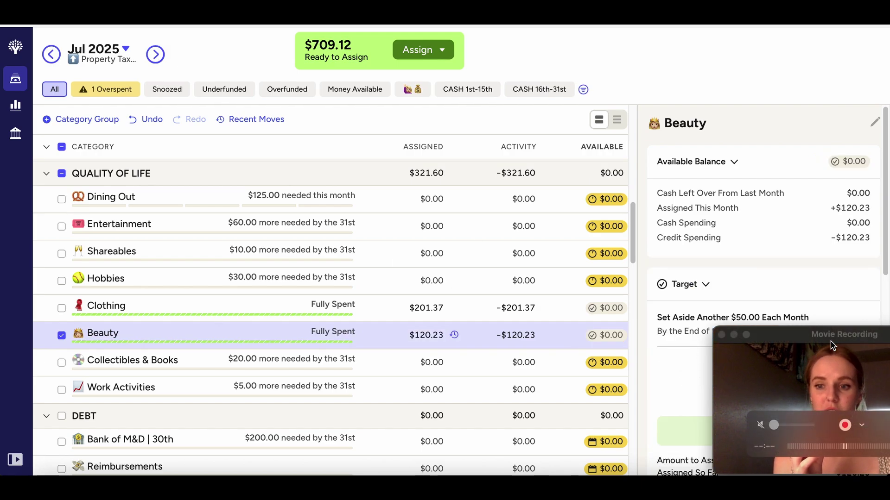
left_click_drag(831, 341, 743, 343)
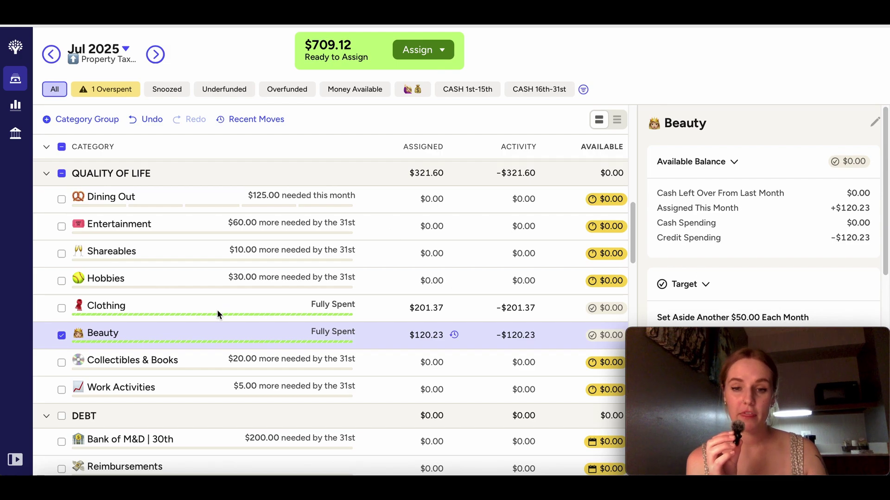
left_click(62, 336)
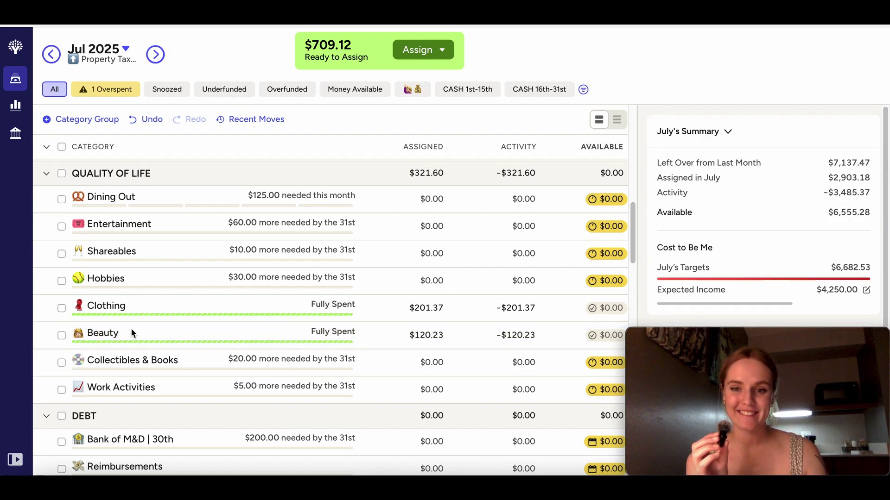
Review the remaining funding needs from QUALITY OF LIFE up to HOME | fixed and down through GIFTS and TRAVEL to FINANCIAL GOALS
scroll(204, 335, "down", 1)
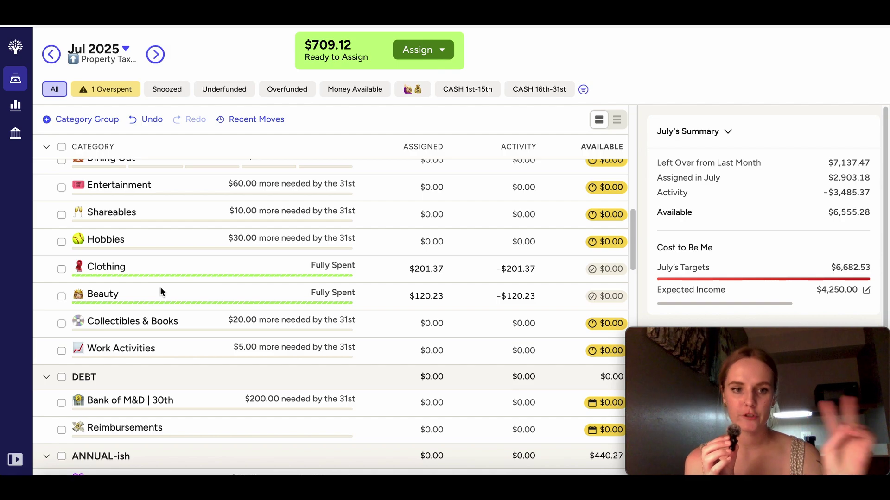
scroll(339, 367, "up", 3)
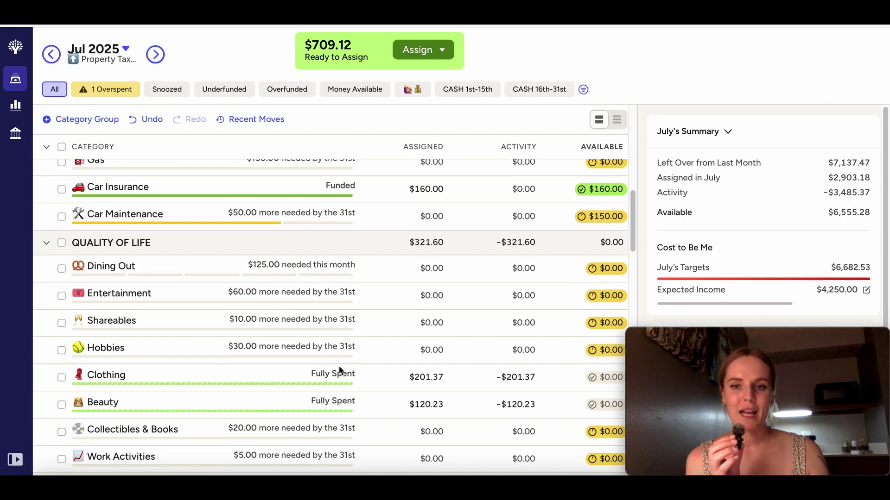
scroll(338, 371, "up", 7)
scroll(339, 371, "up", 1)
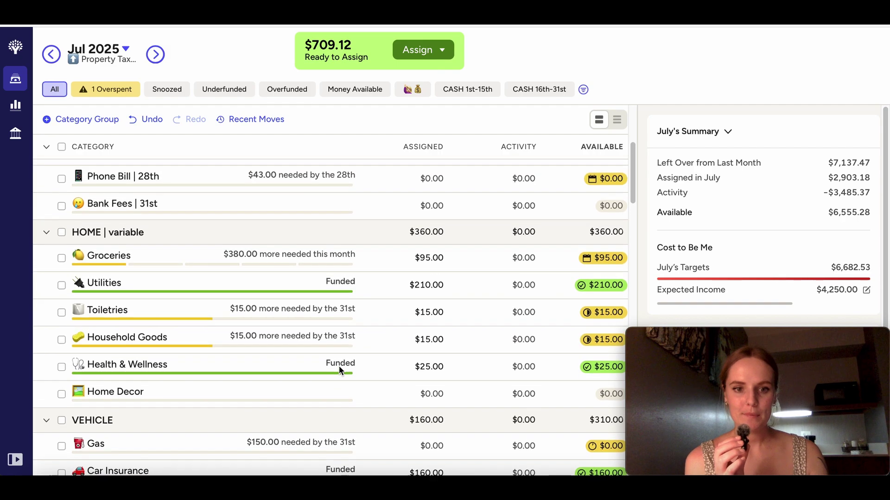
scroll(339, 370, "up", 7)
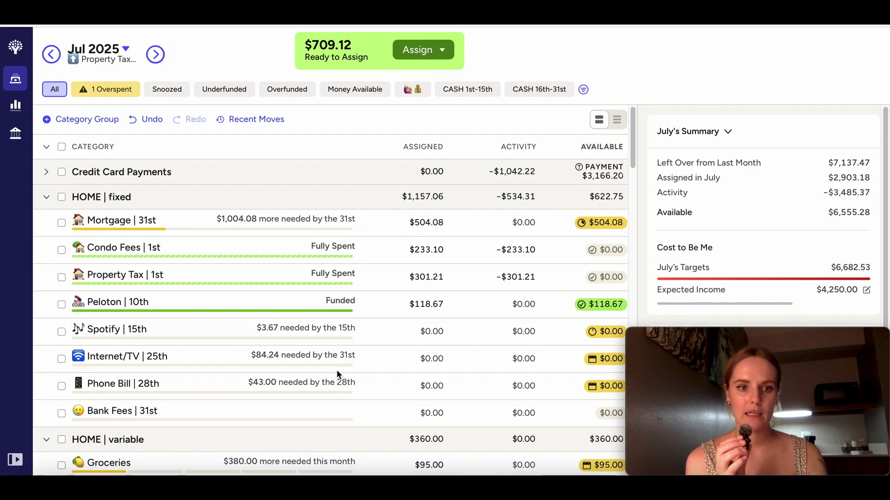
scroll(337, 370, "down", 10)
scroll(336, 370, "down", 10)
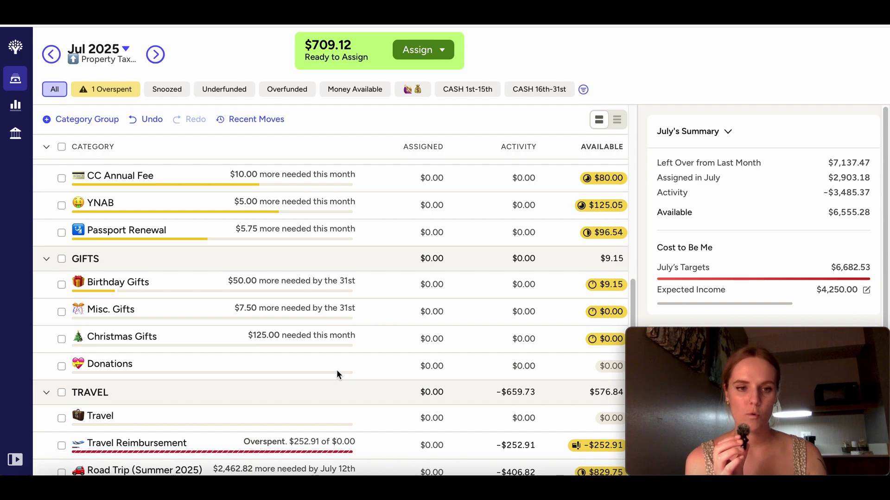
scroll(336, 370, "down", 7)
scroll(337, 370, "down", 3)
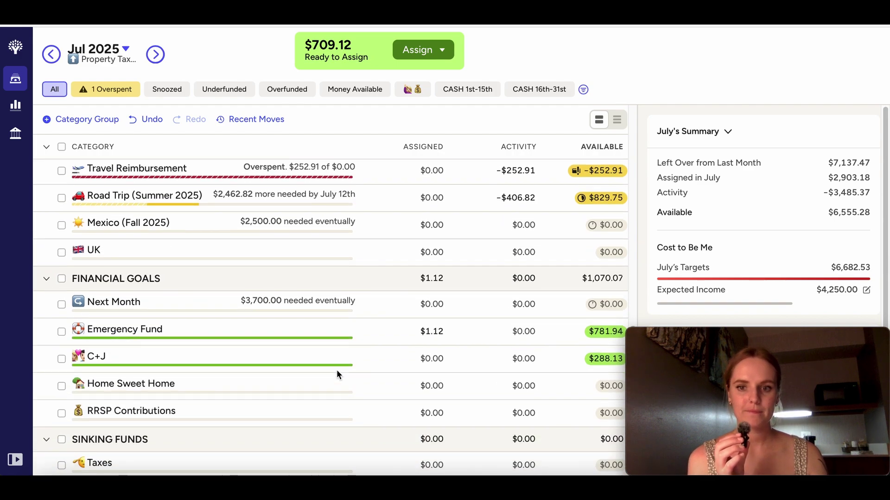
Assign the remaining $709.12 to the Road Trip (Summer 2025) category under TRAVEL, and clear the selection
scroll(336, 370, "down", 6)
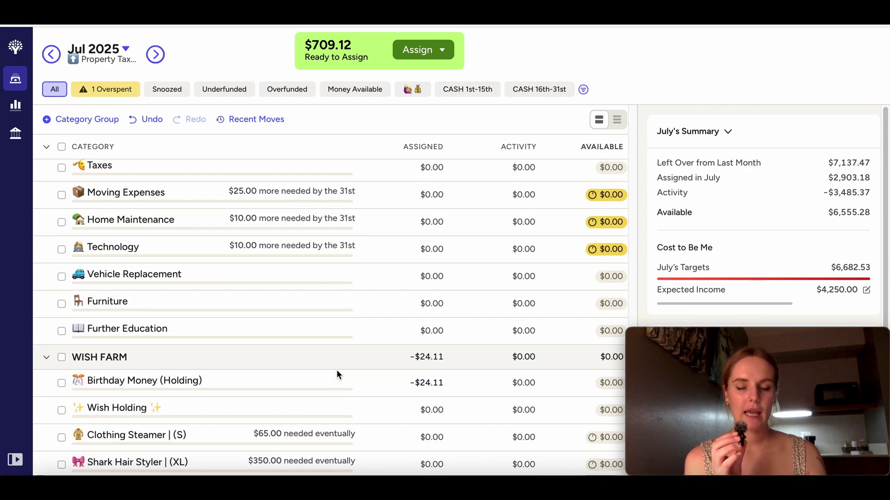
scroll(336, 370, "up", 20)
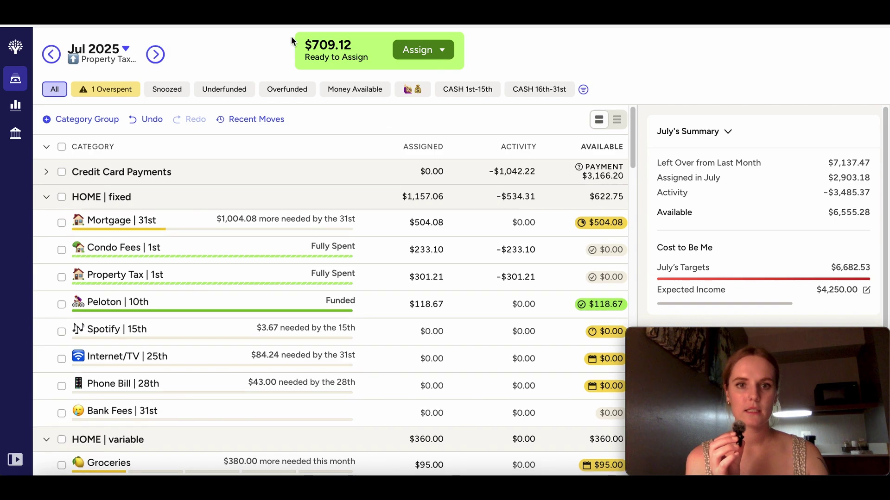
scroll(330, 335, "down", 12)
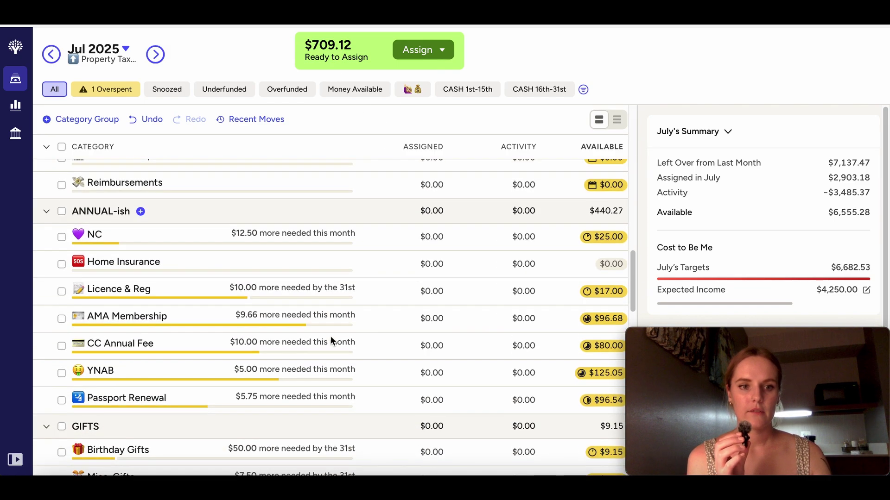
scroll(330, 336, "down", 8)
left_click(435, 270)
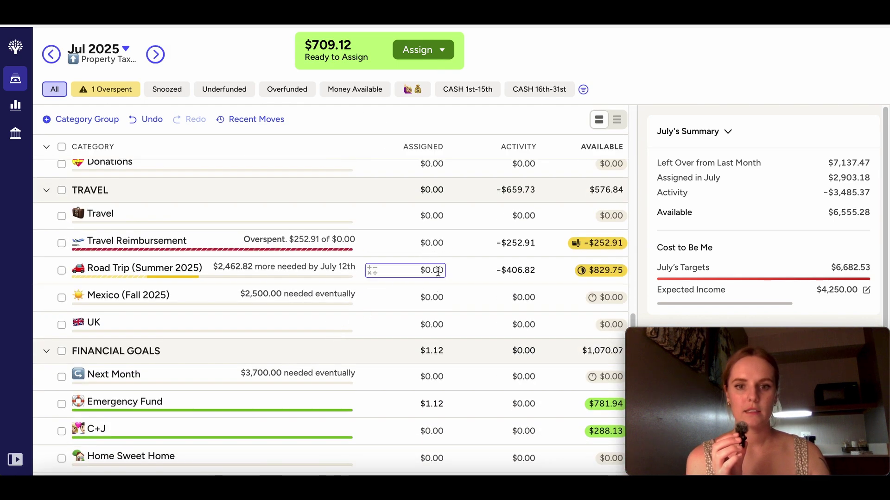
type("709")
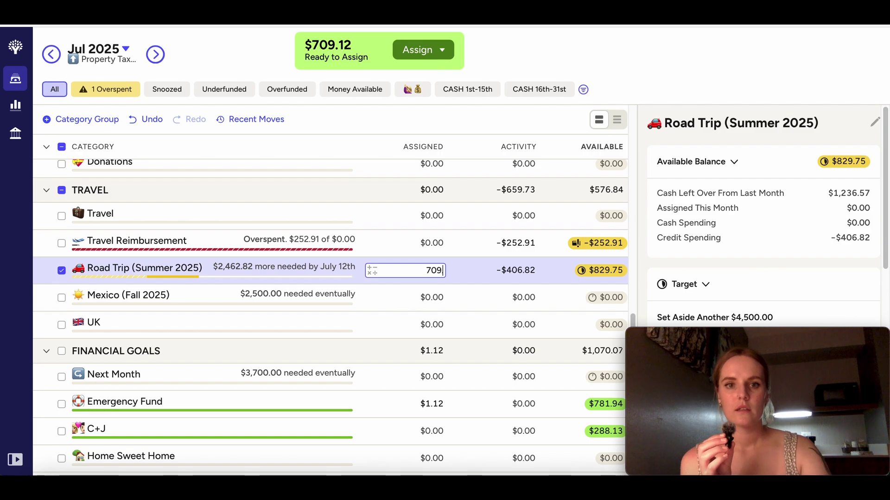
type(".12")
key("Return")
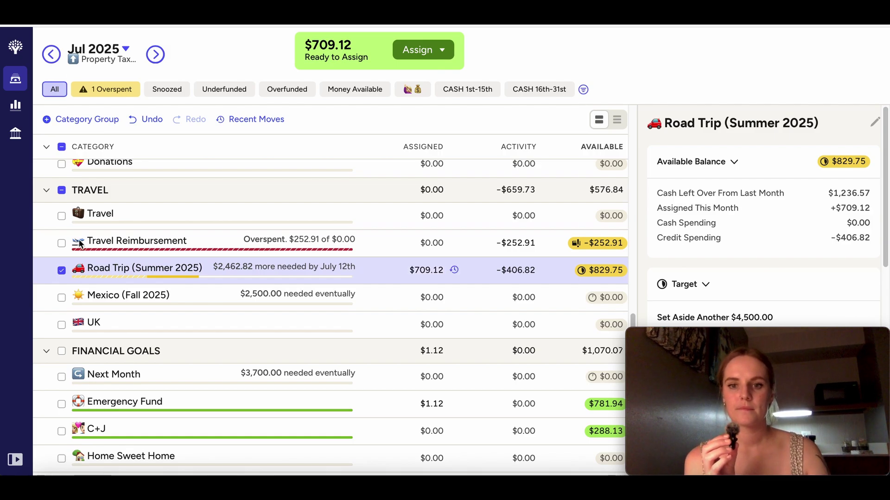
left_click(65, 270)
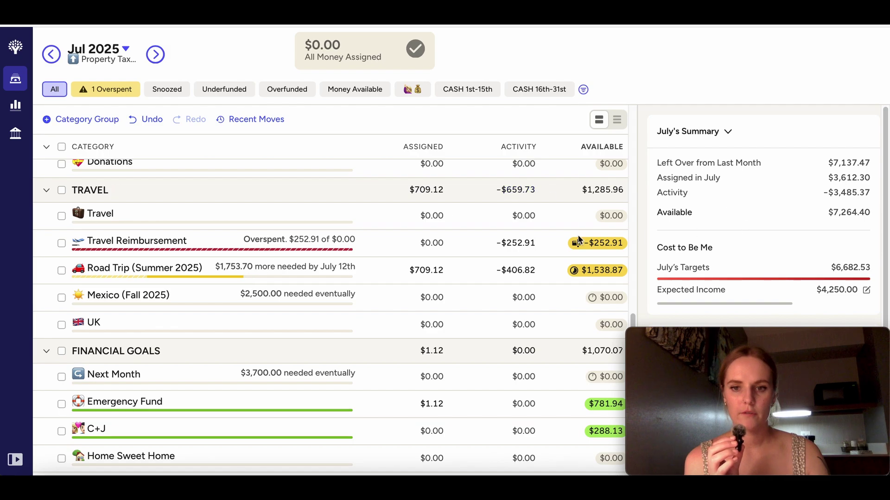
Bring the Auto-Assign figures for July into view and filter the budget with the custom money-bag emoji view
scroll(772, 245, "down", 1)
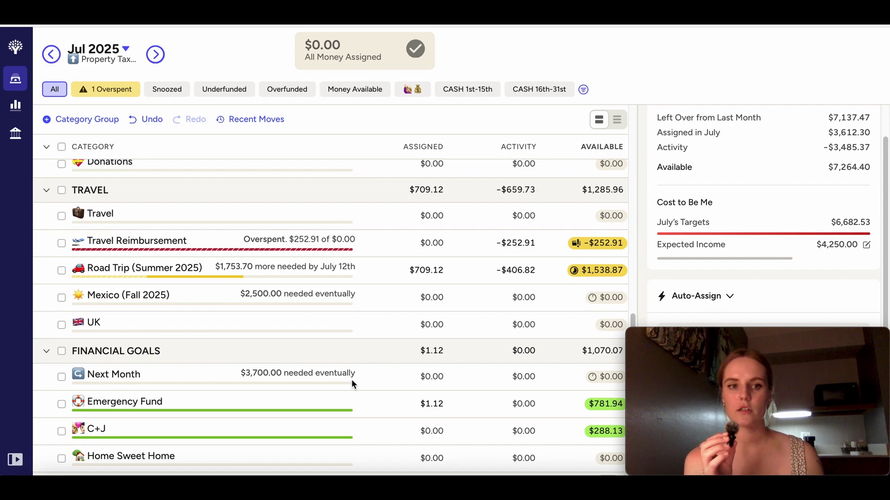
scroll(839, 259, "down", 3)
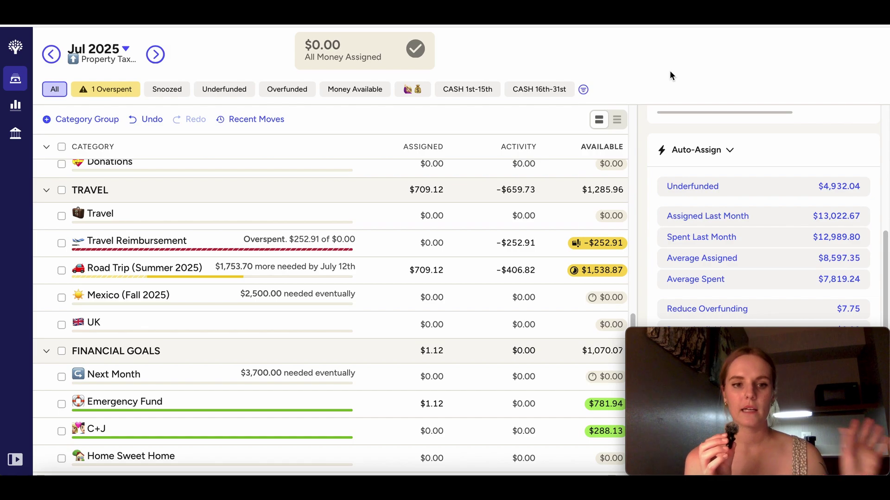
left_click(410, 91)
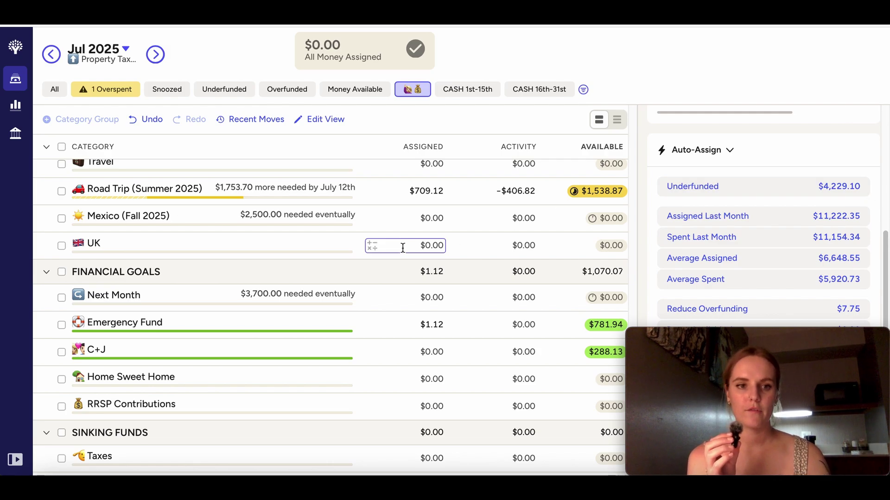
Review the funding needs in the filtered view from FINANCIAL GOALS back up through QUALITY OF LIFE and VEHICLE to HOME | fixed
scroll(318, 281, "up", 15)
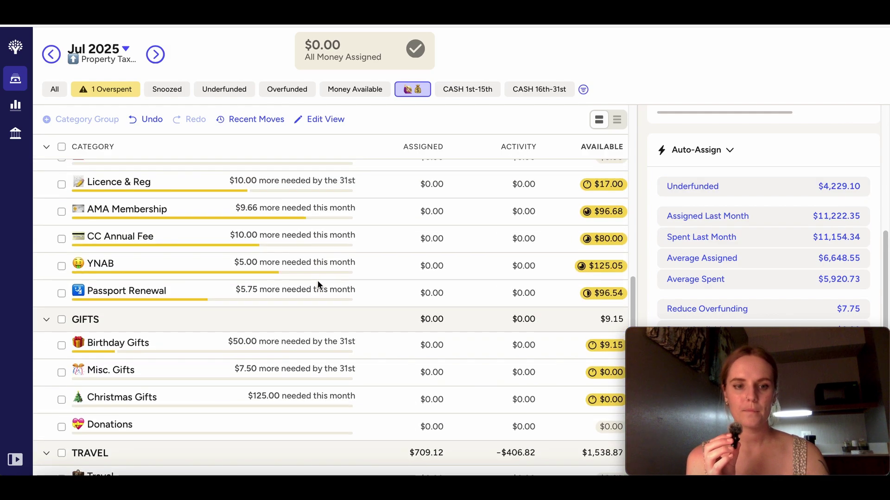
scroll(317, 284, "up", 10)
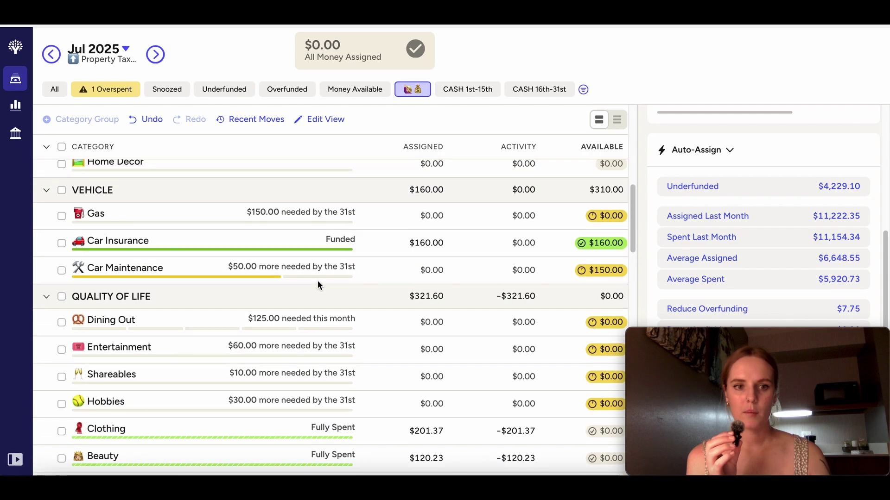
scroll(317, 284, "down", 4)
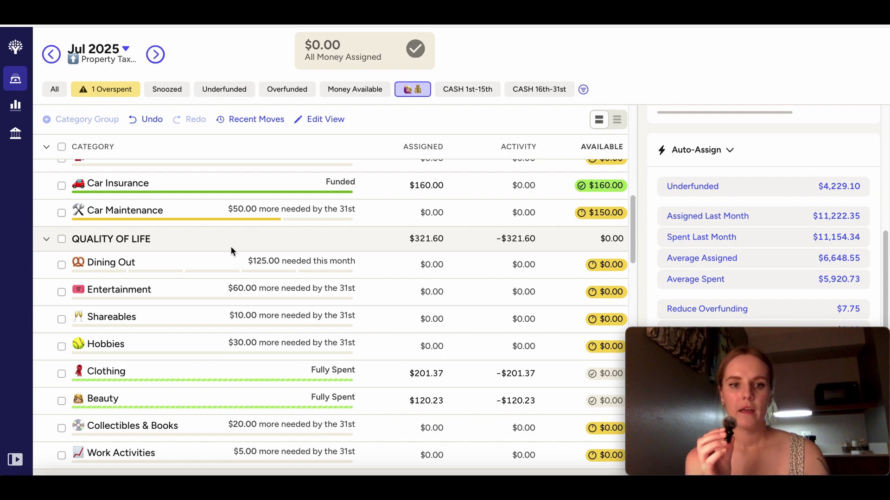
scroll(303, 297, "up", 2)
scroll(303, 296, "up", 2)
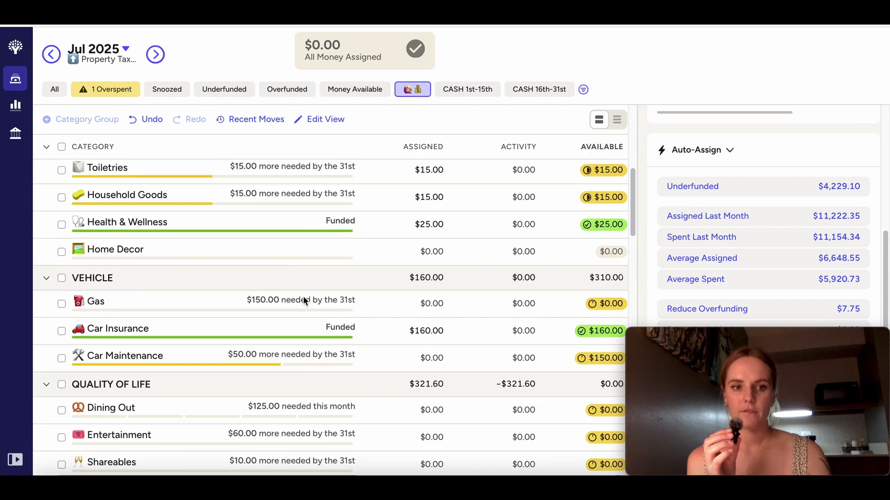
scroll(303, 296, "up", 2)
scroll(303, 296, "up", 2)
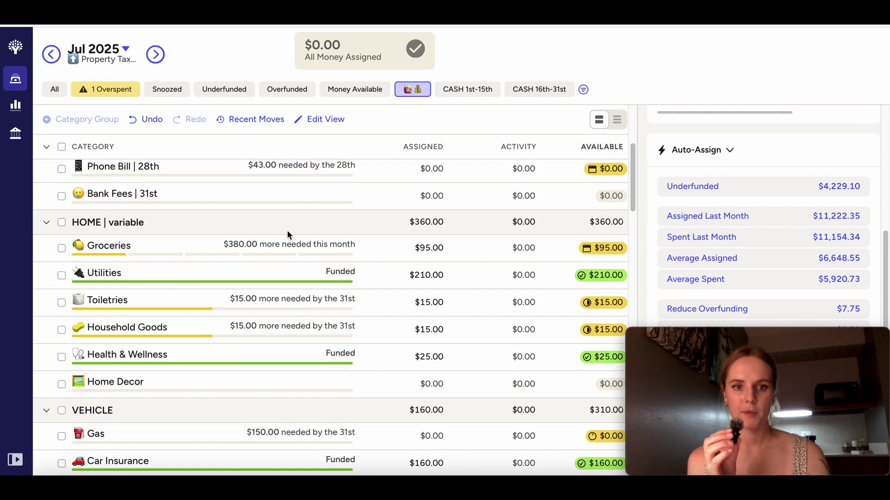
scroll(314, 278, "up", 3)
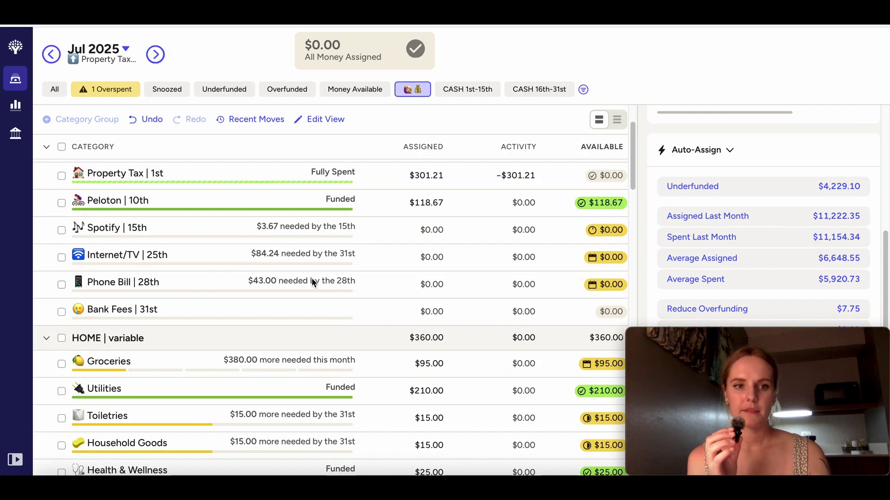
scroll(311, 278, "up", 2)
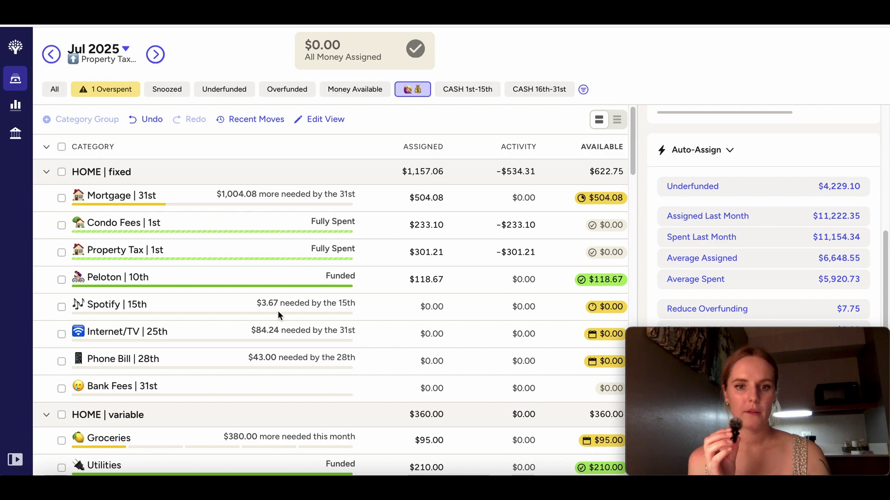
Inspect the target and Auto-Assign figures of the Internet/TV | 25th category, and clear the selection
left_click(267, 326)
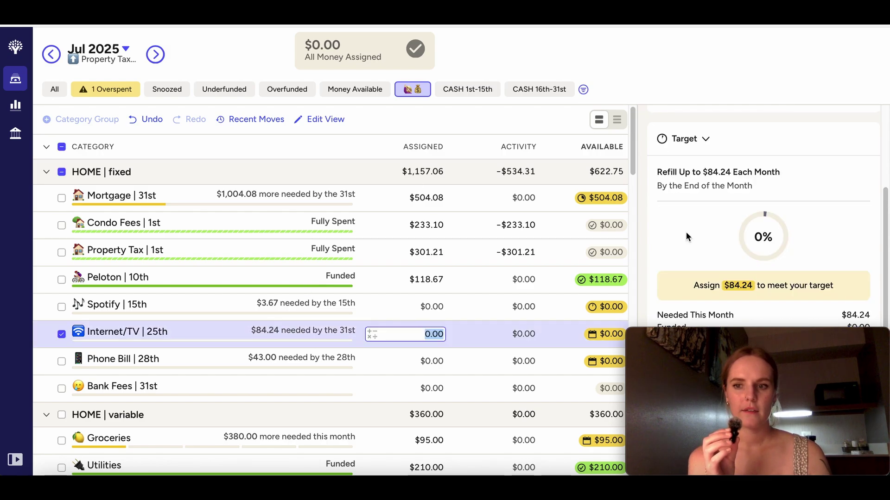
scroll(686, 233, "down", 5)
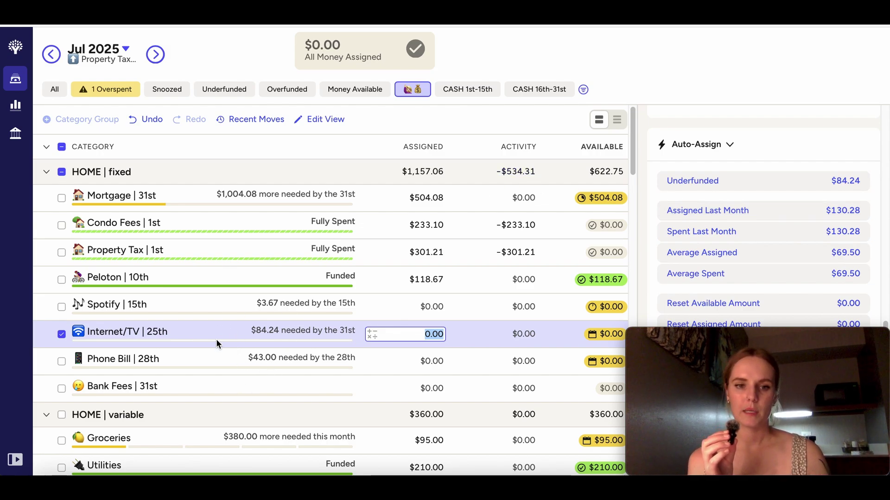
left_click(61, 334)
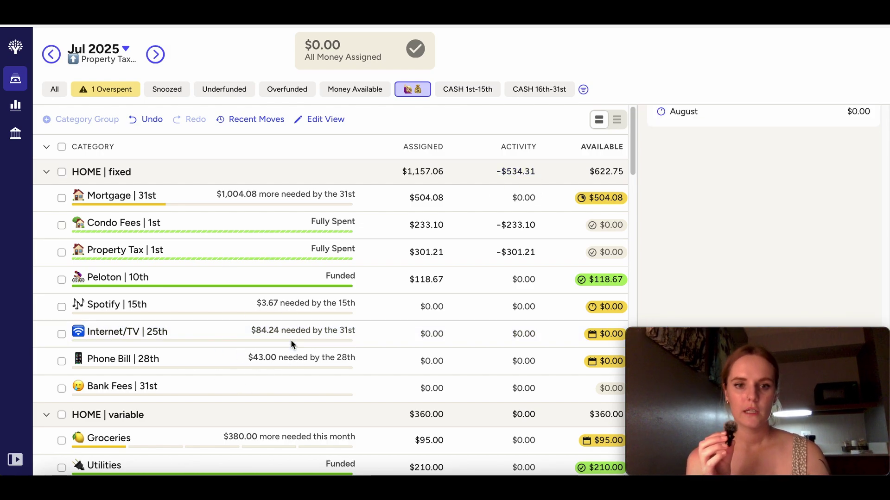
Show all budget categories again and return to July's Summary
left_click(58, 91)
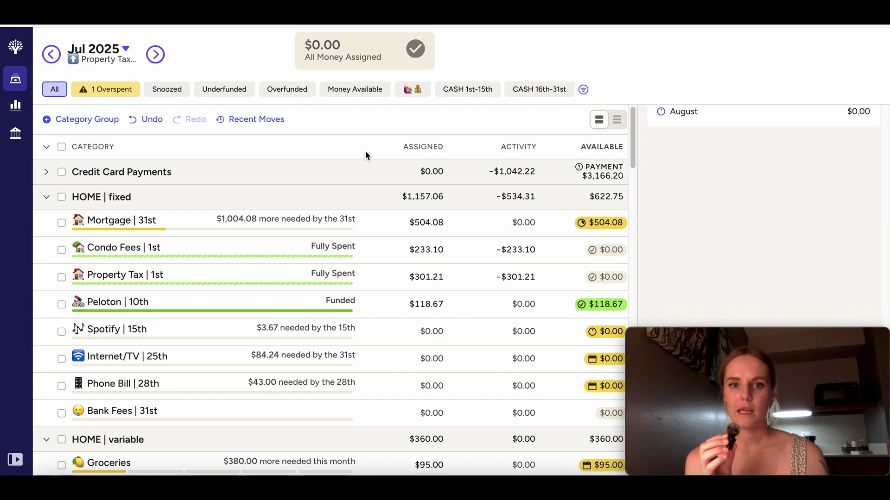
scroll(742, 232, "up", 5)
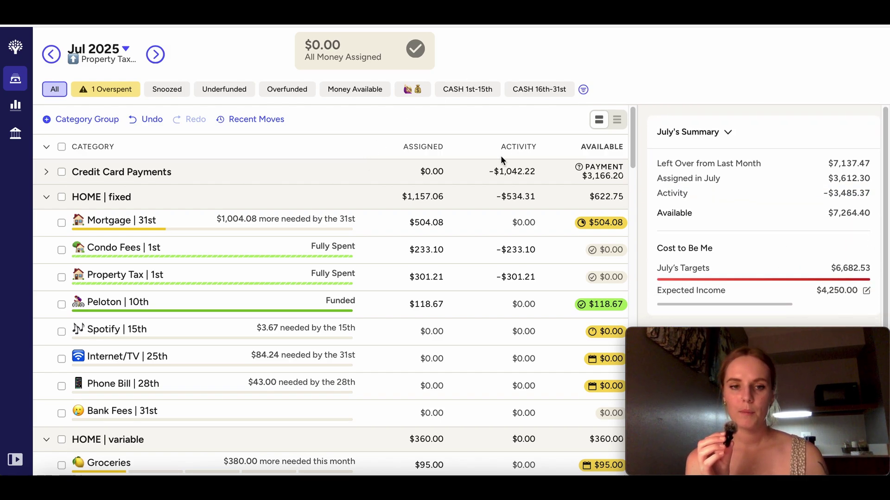